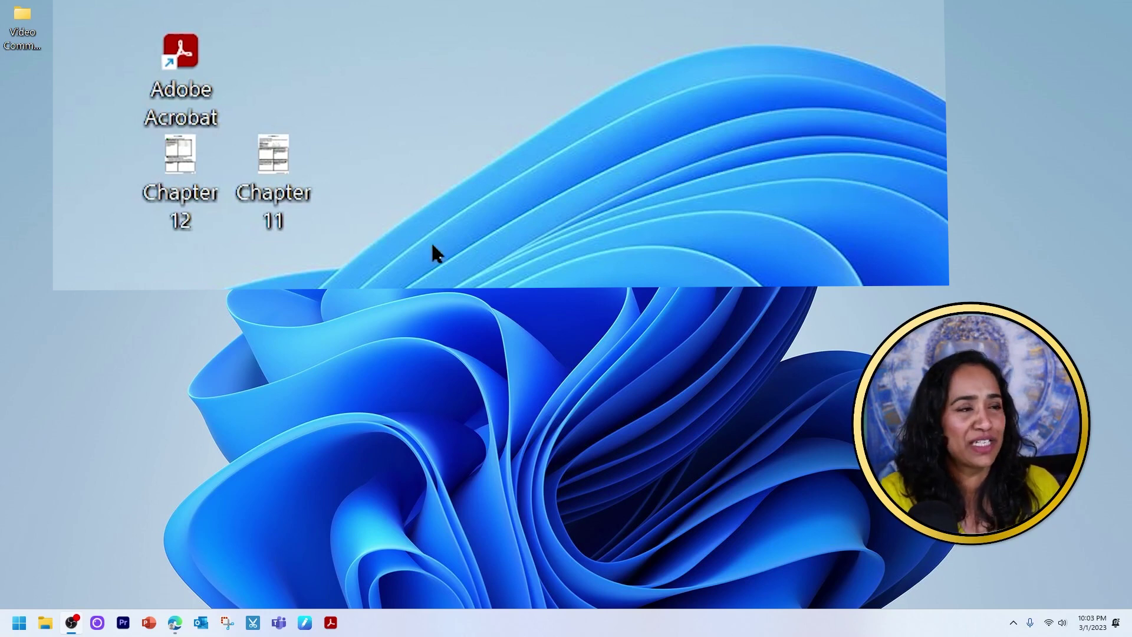
Step: Launch Adobe Acrobat from its desktop shortcut
double_click(195, 69)
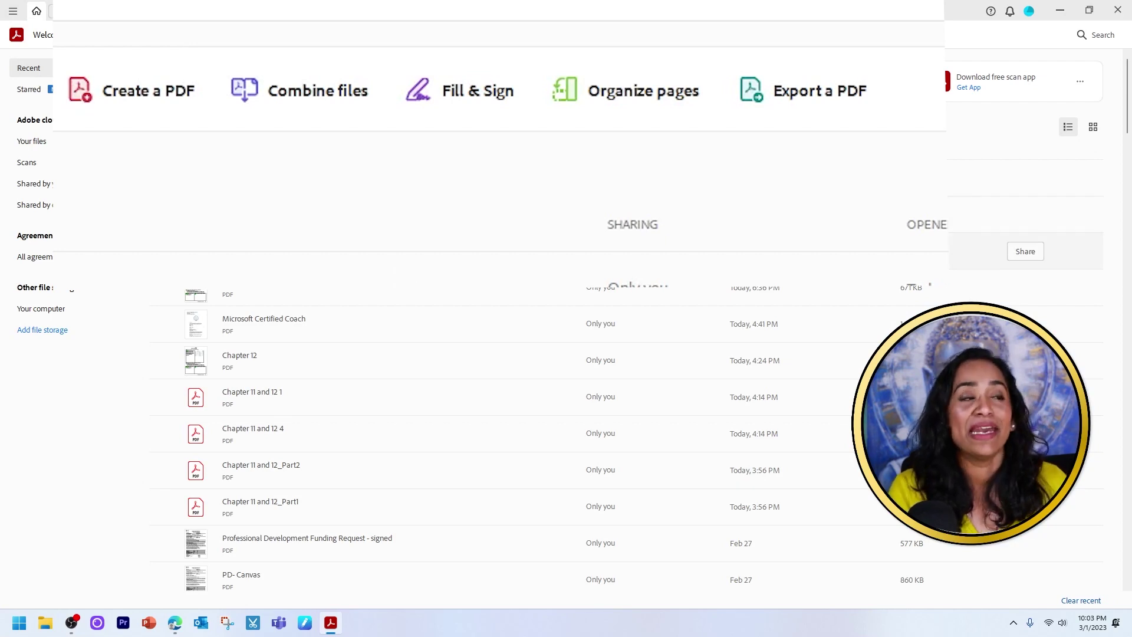
Step: Open the Combine files tool from the Acrobat Home screen
left_click(318, 90)
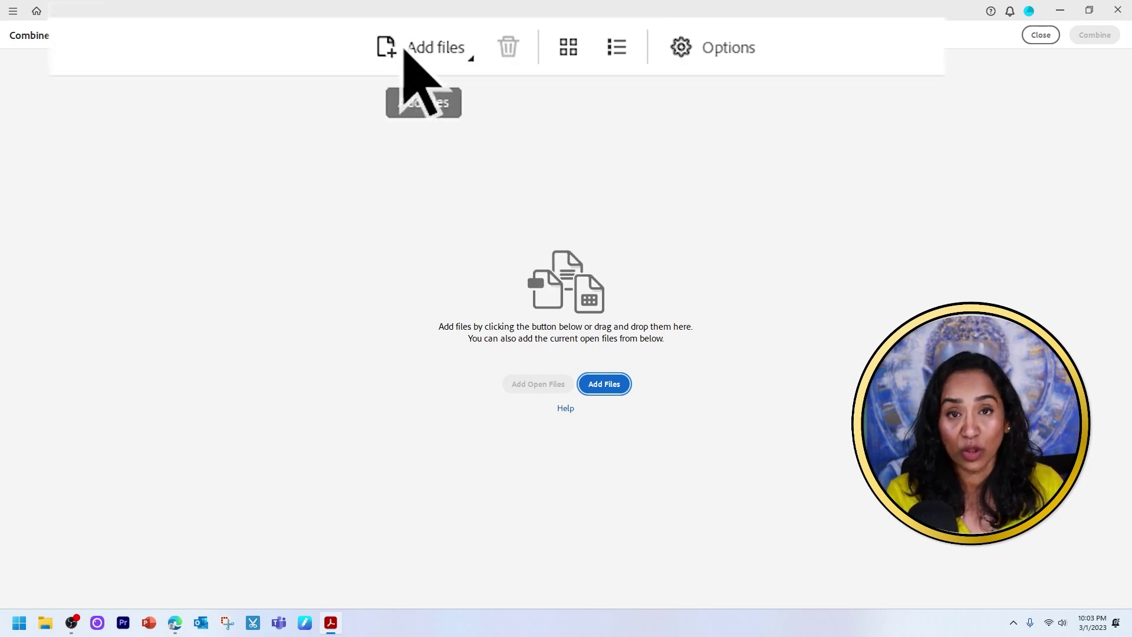
Step: Add Chapter 11.pdf, then Chapter 12.pdf, from the Desktop to the combine list
left_click(611, 390)
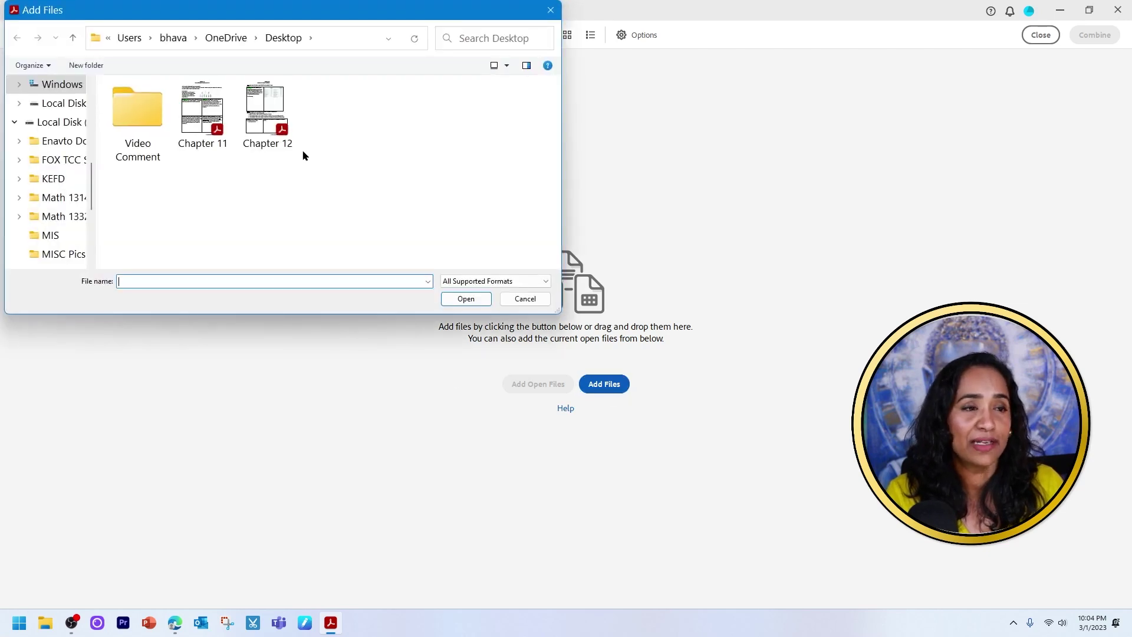
left_click(190, 116)
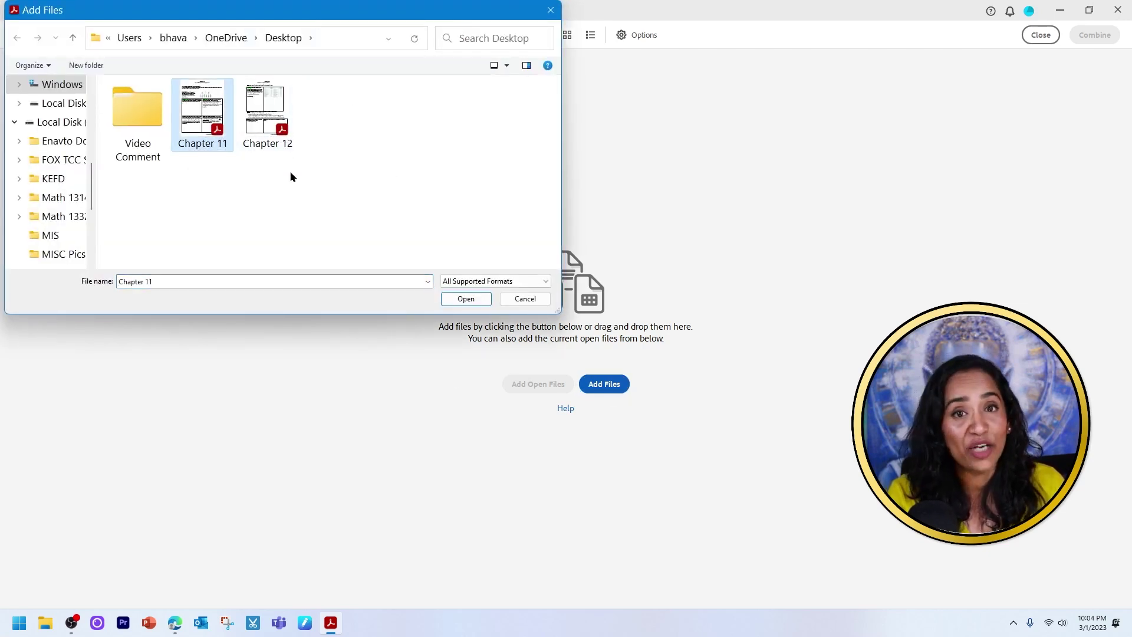
left_click(470, 303)
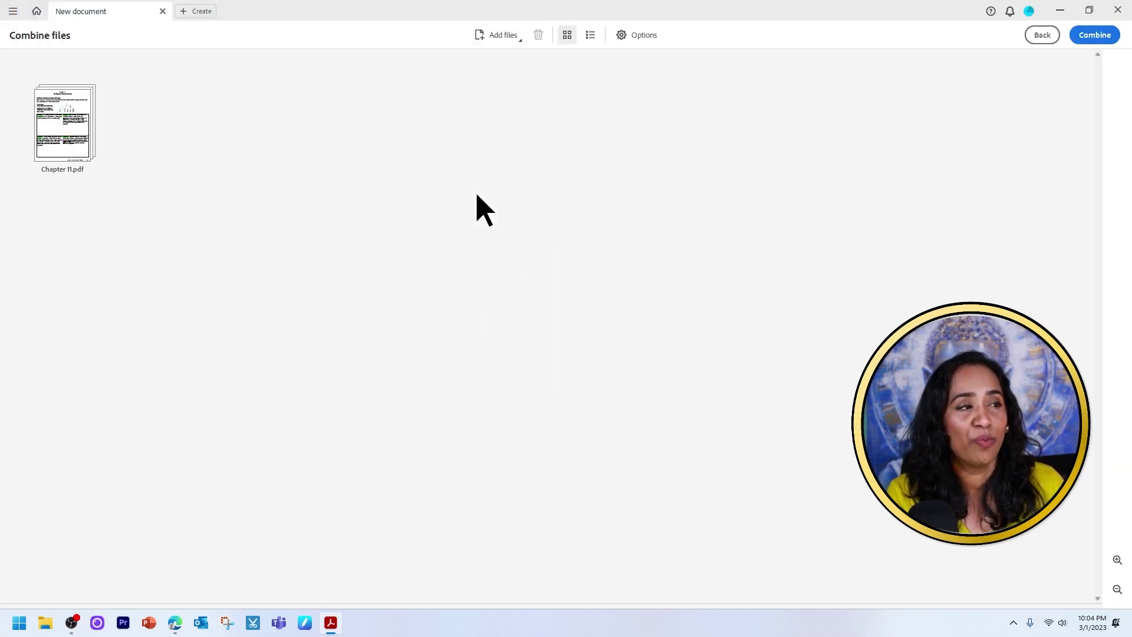
left_click(498, 37)
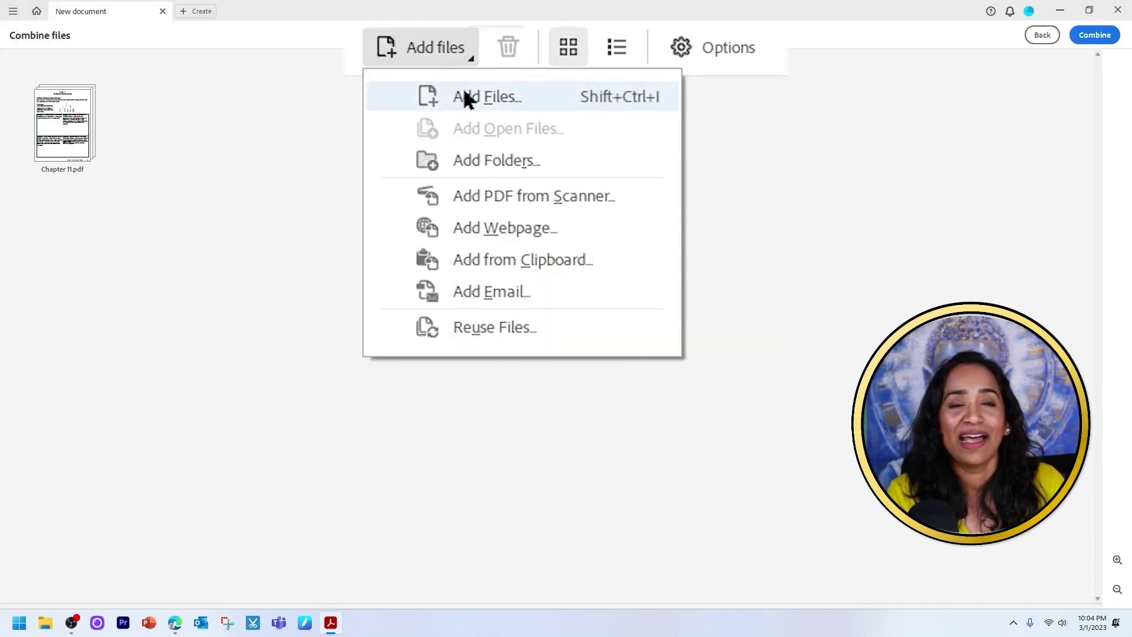
left_click(465, 98)
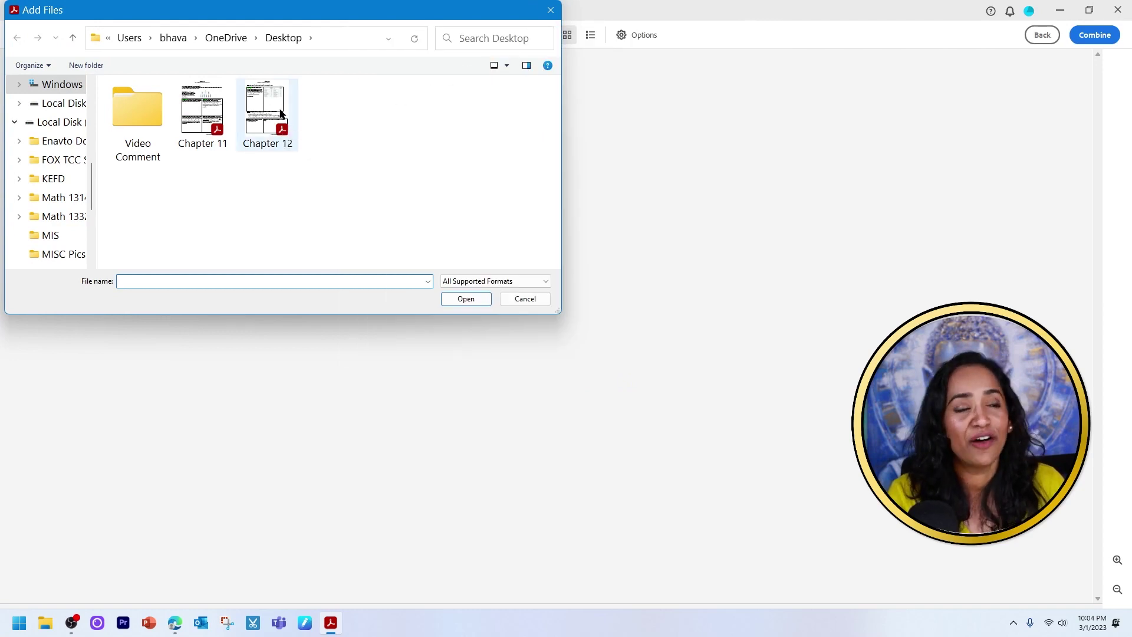
left_click(283, 115)
left_click(465, 299)
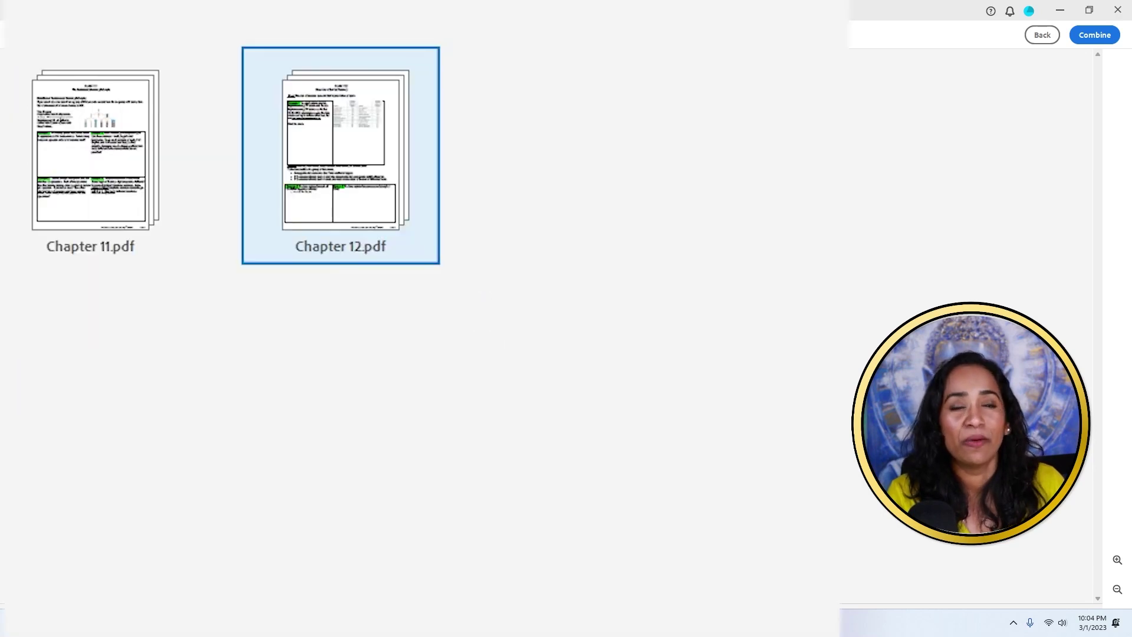
mouse_move(319, 142)
left_click_drag(319, 141, 3, 127)
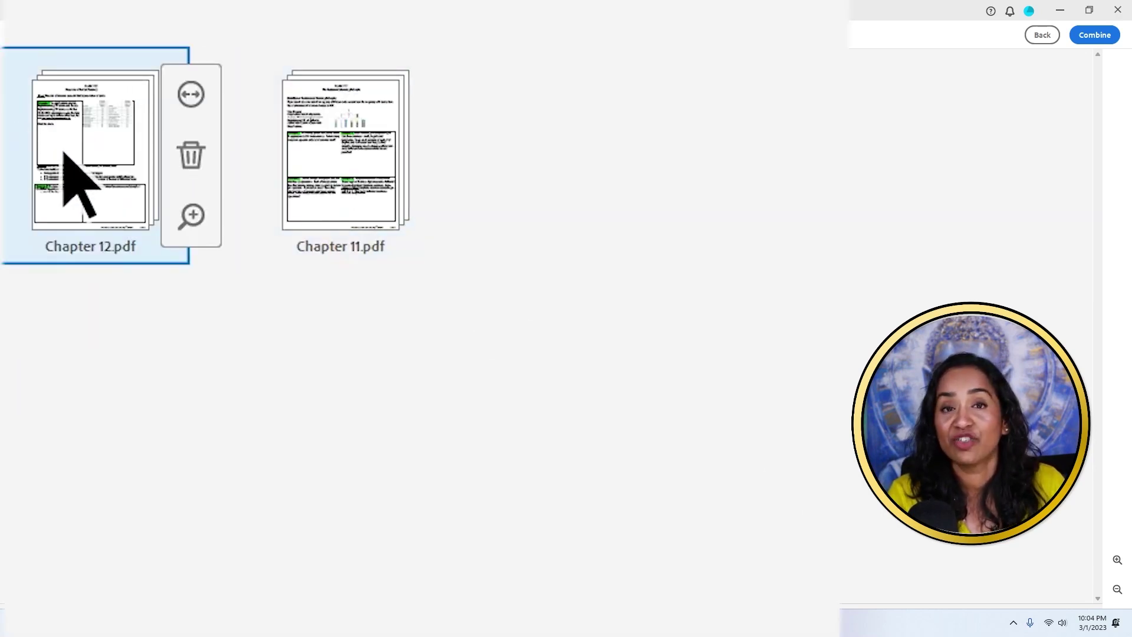
left_click_drag(71, 157, 507, 154)
mouse_move(428, 147)
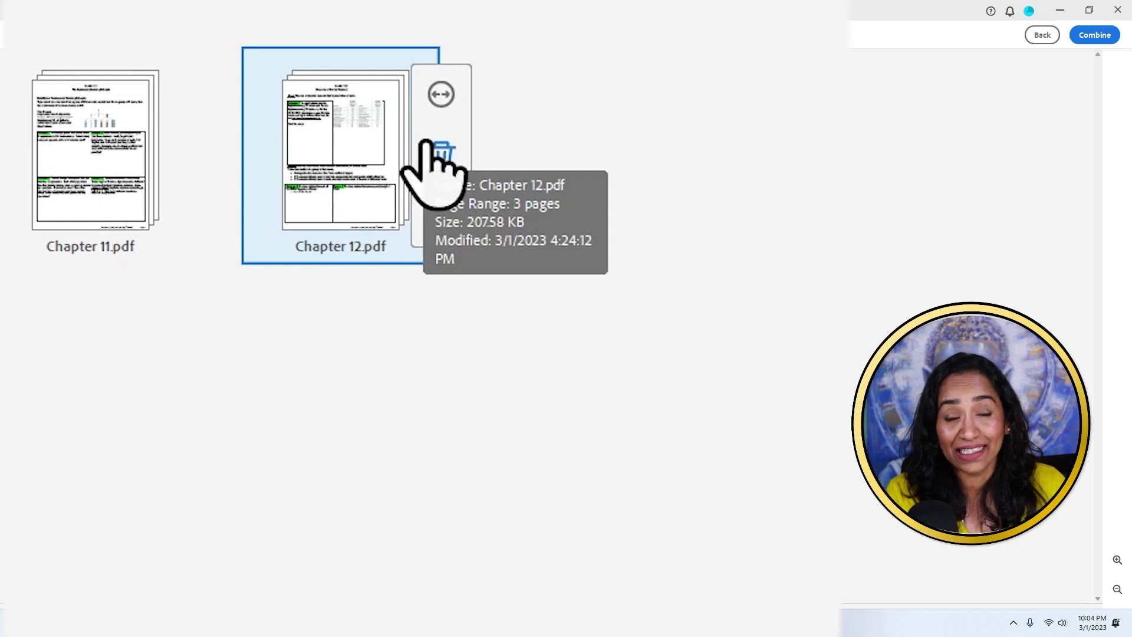
left_click(448, 167)
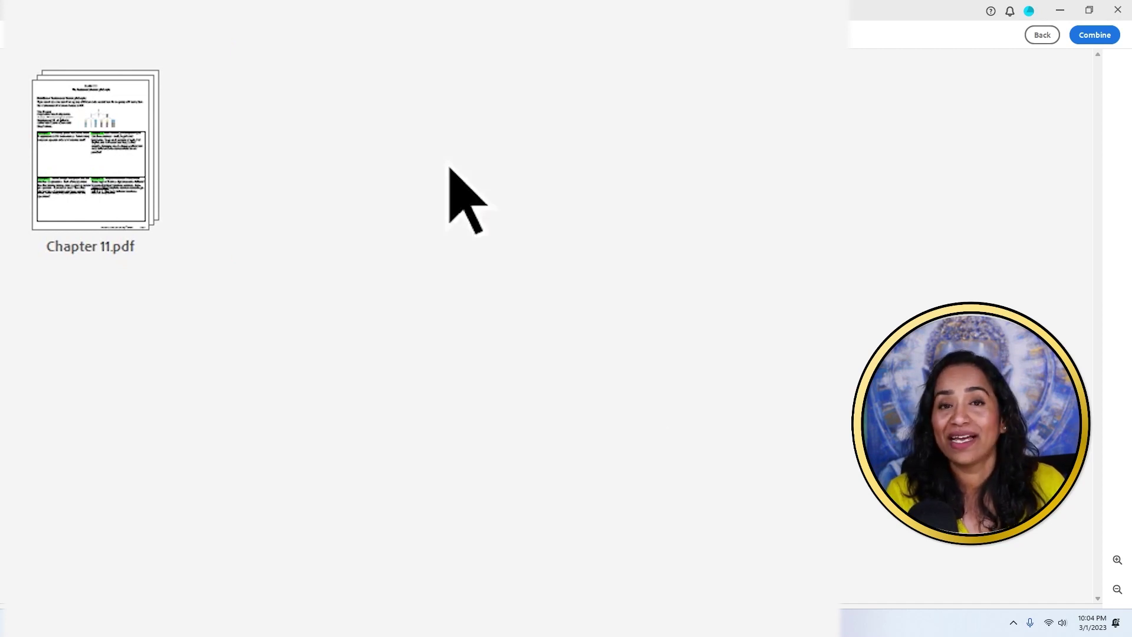
left_click(498, 37)
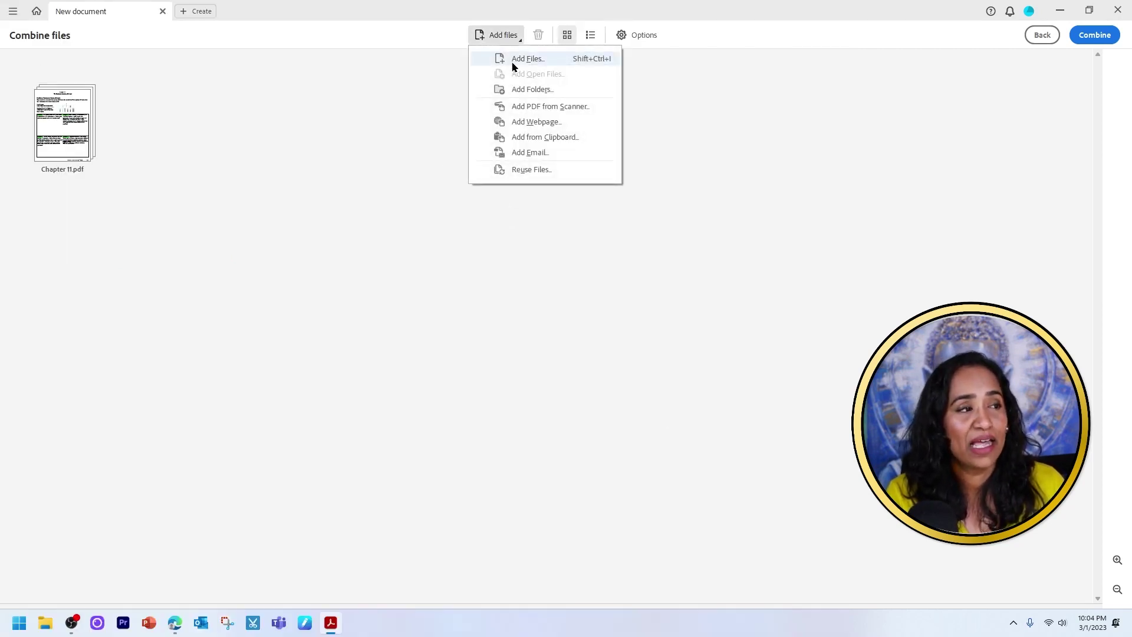
left_click(513, 63)
left_click(267, 112)
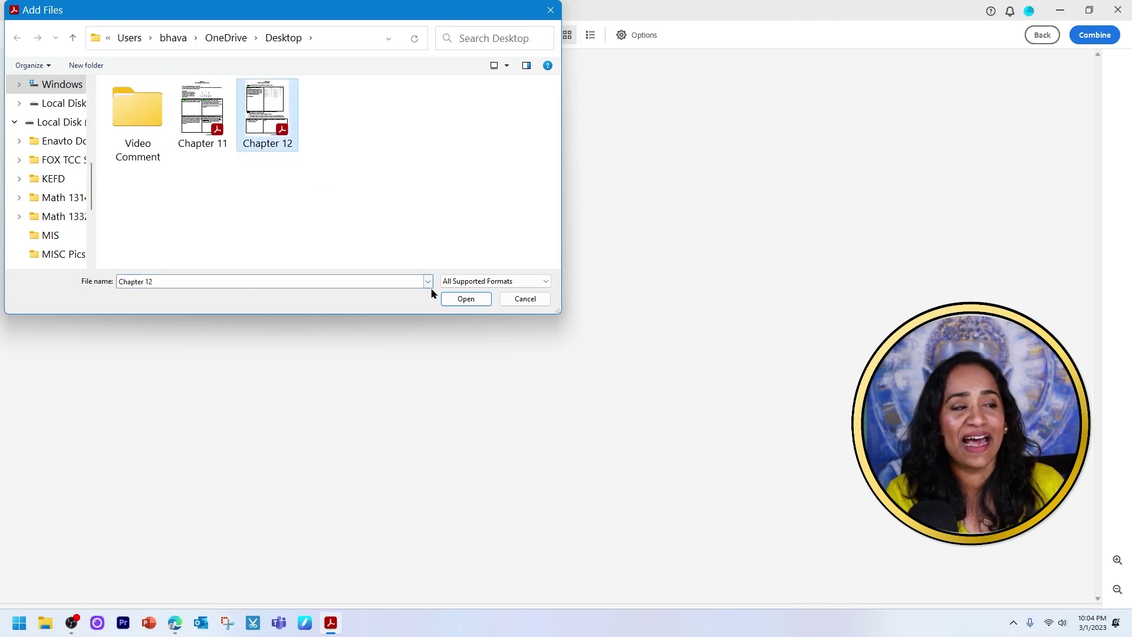
left_click(455, 302)
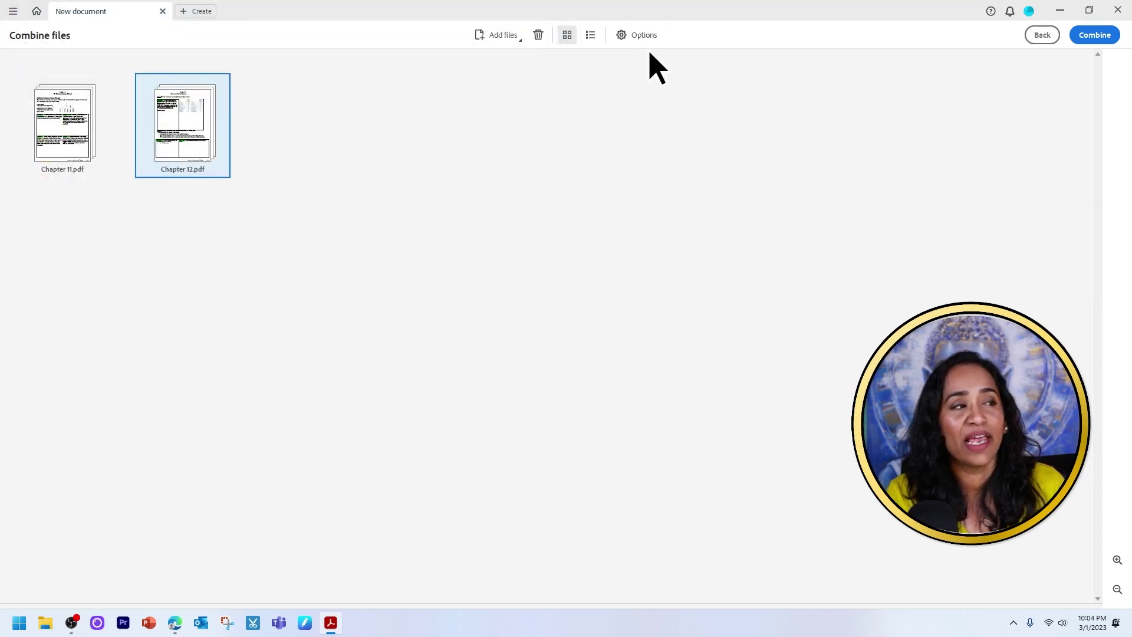
left_click(623, 37)
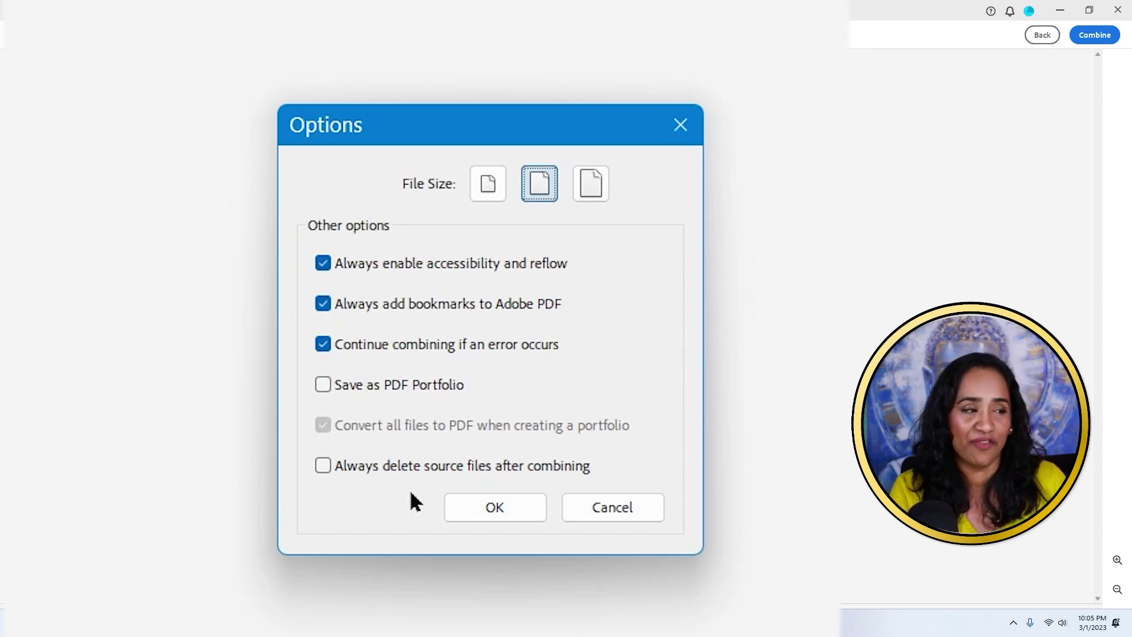
Step: Accept the combine file-size and merge options with OK
left_click(477, 507)
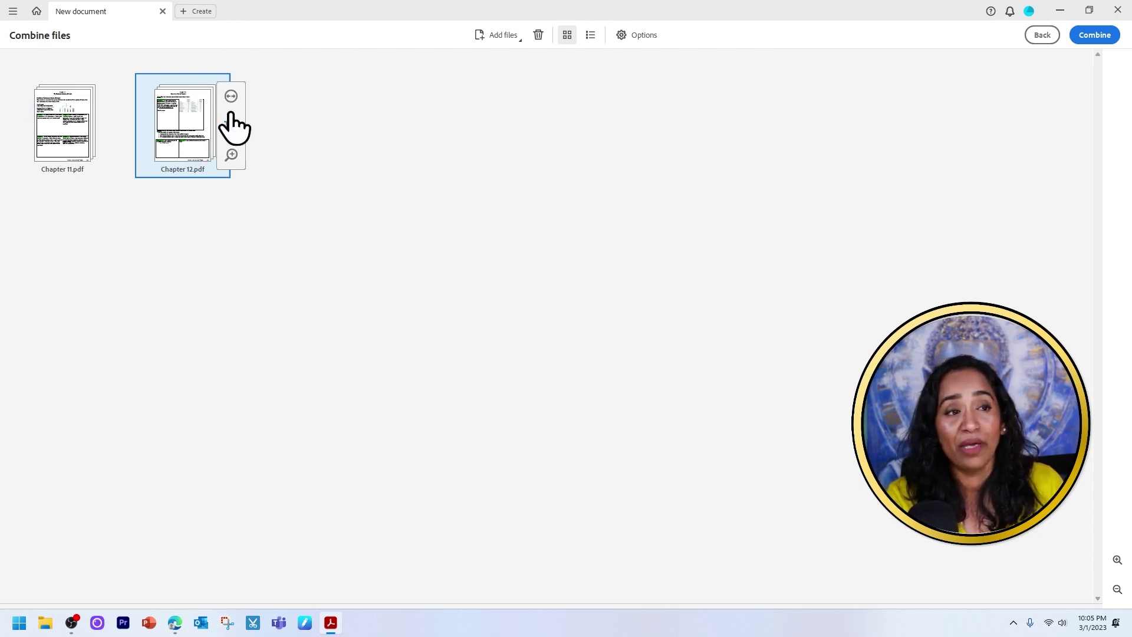
Step: Expand Chapter 12 into its pages and collapse it back, twice
left_click(231, 96)
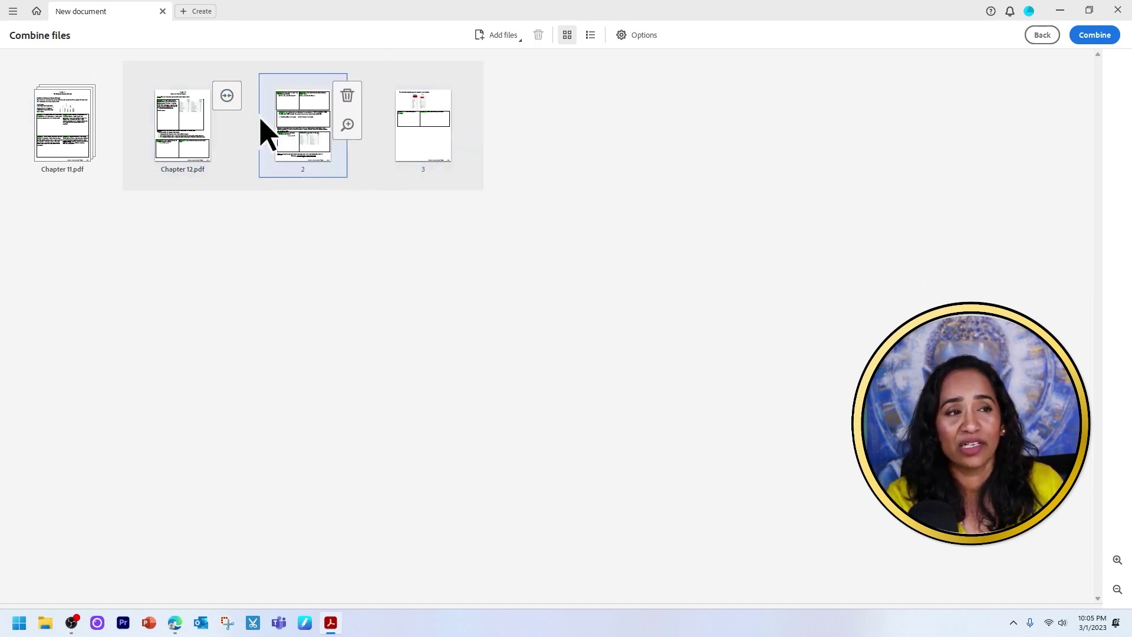
left_click(227, 96)
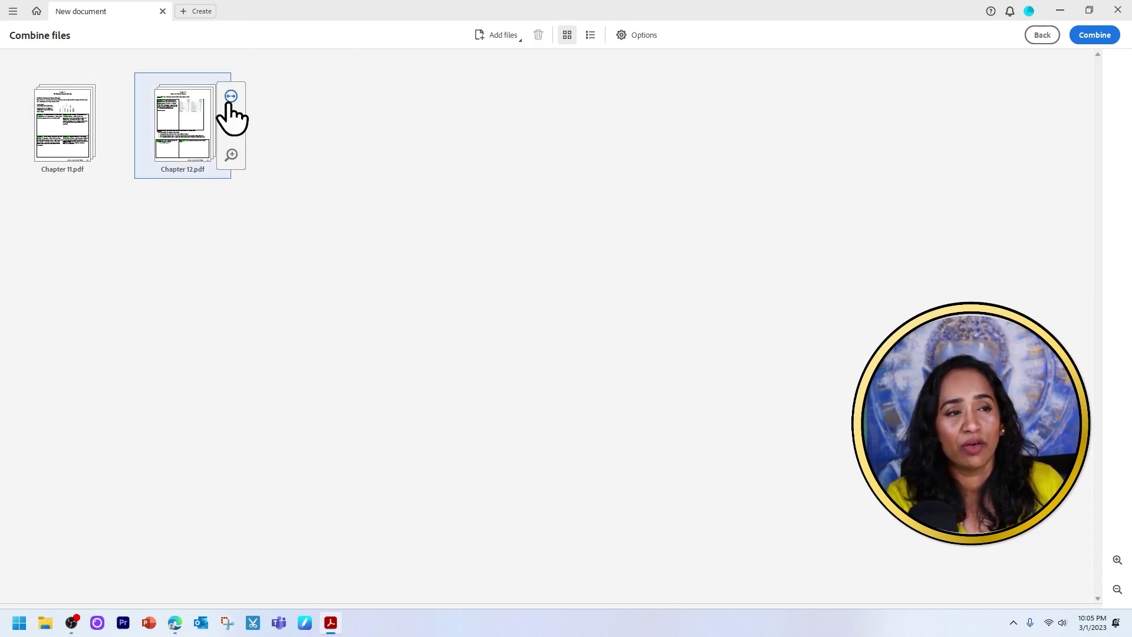
left_click(229, 99)
left_click(229, 99)
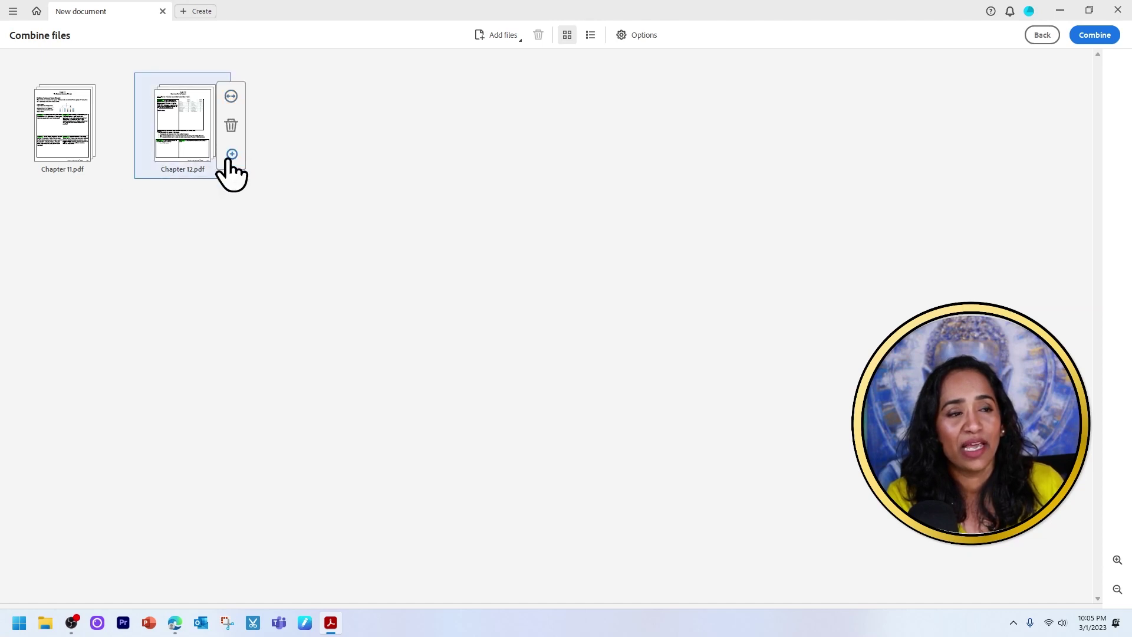
Step: Preview Chapter 12's first page enlarged, then leave the preview and confirm
left_click(231, 155)
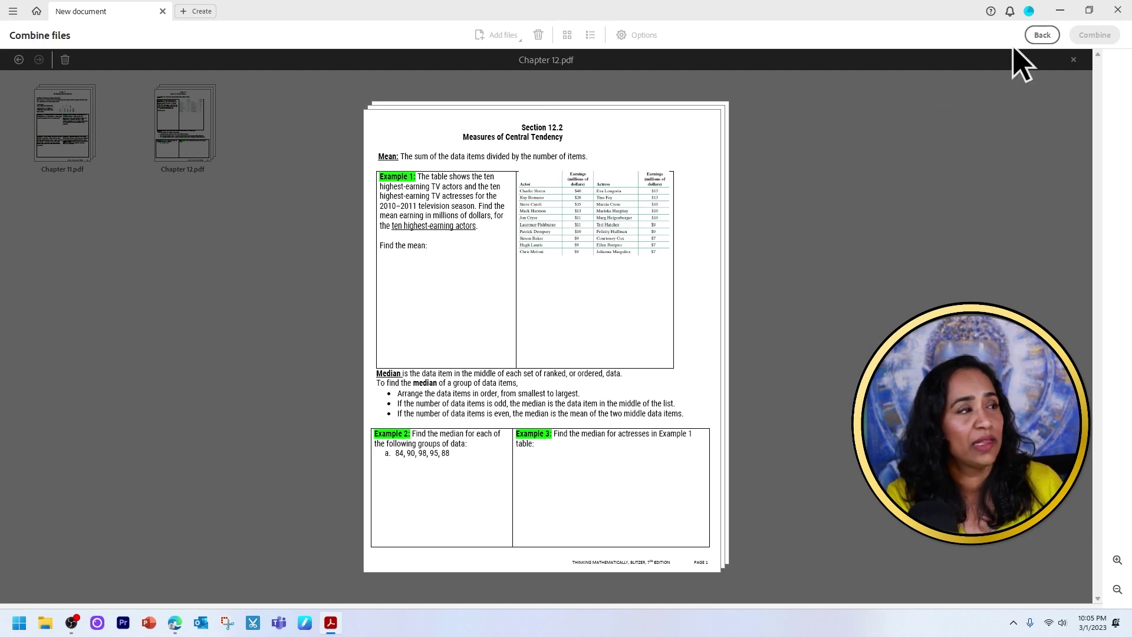
left_click(1044, 36)
left_click(628, 344)
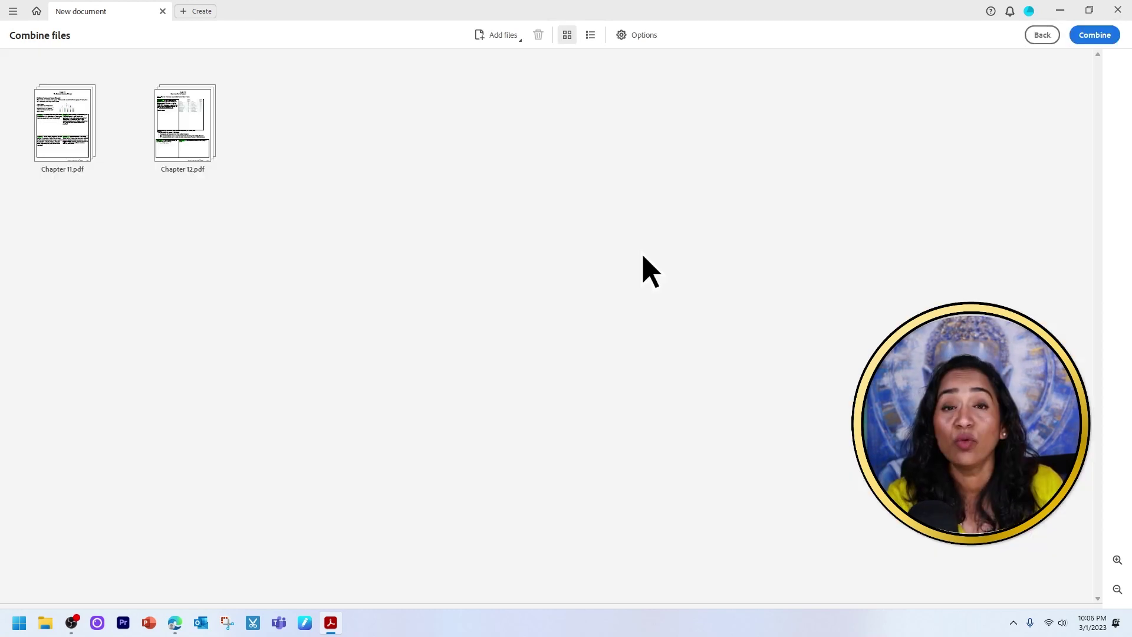
Step: Combine Chapter 11 and Chapter 12 into Binder1.pdf and scroll through the result
left_click(1094, 35)
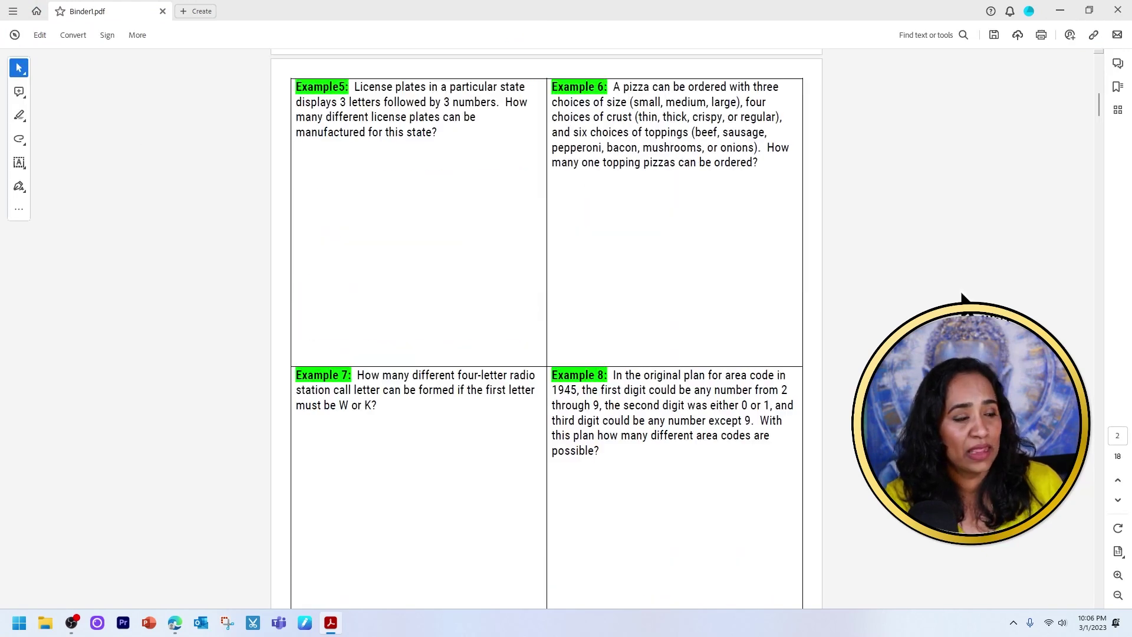
scroll(962, 298, "down", 8)
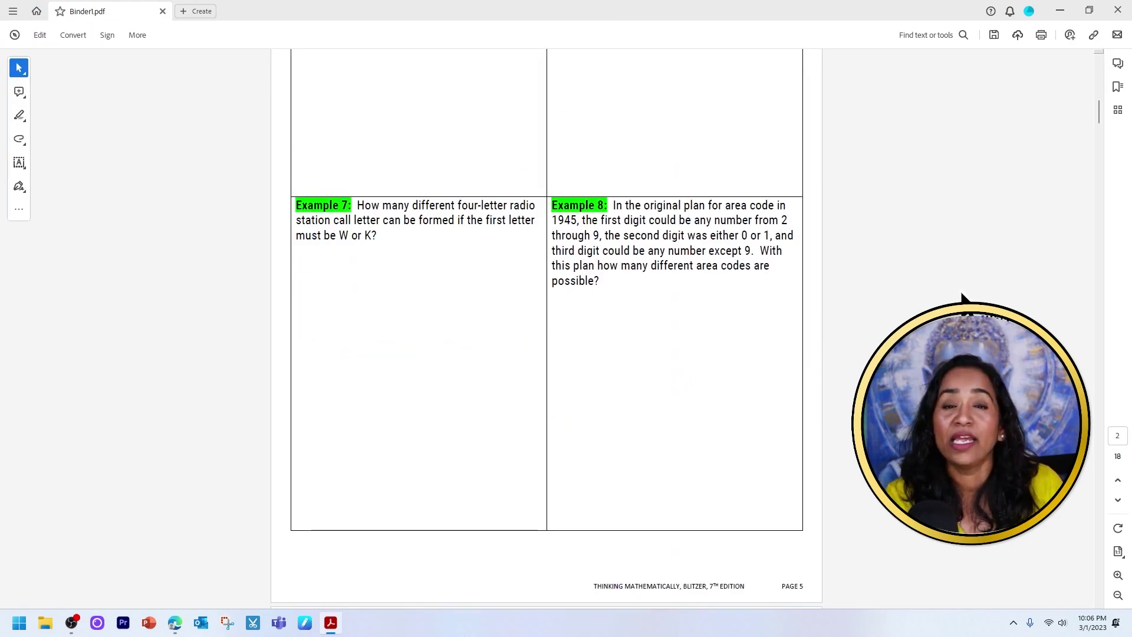
scroll(962, 297, "down", 20)
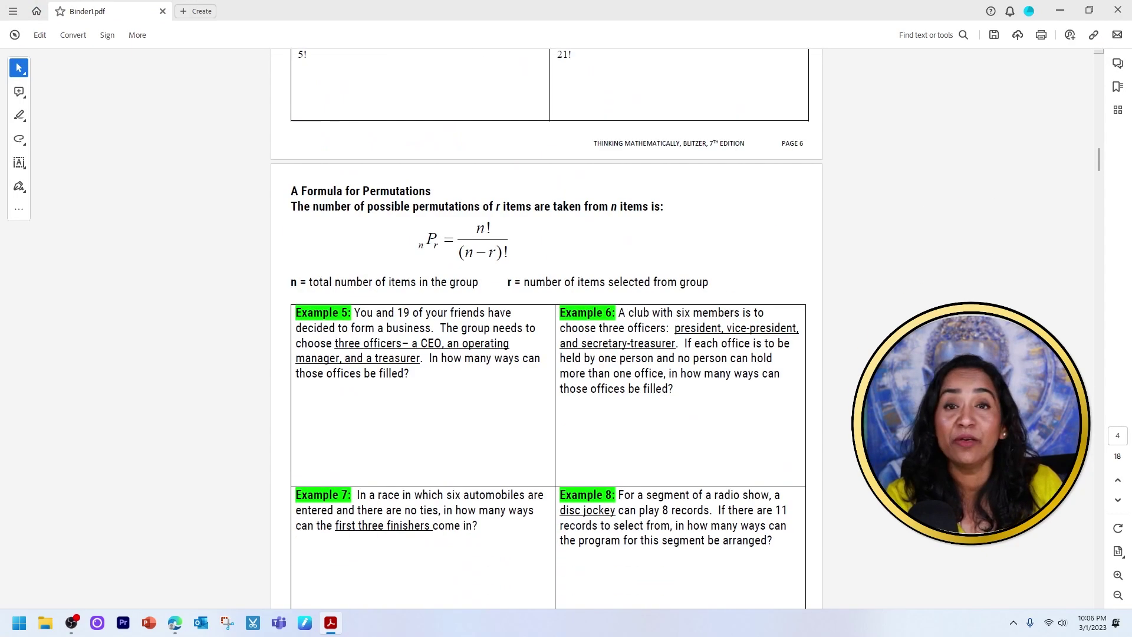
scroll(547, 328, "down", 20)
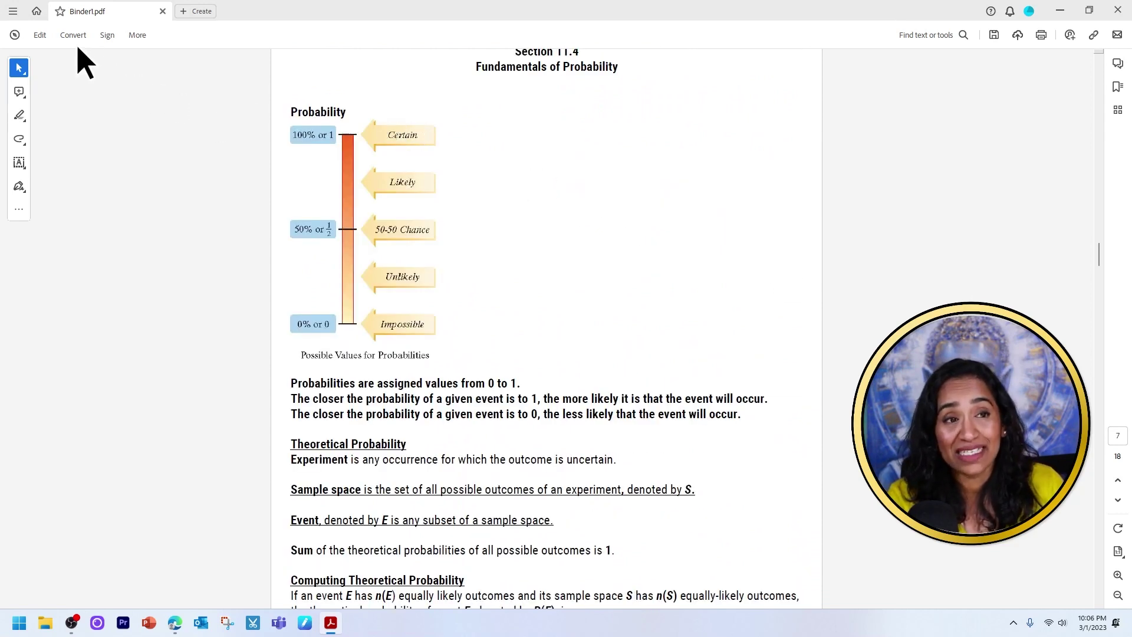
Step: Start another Combine files session from More tools, then close the empty tab
left_click(137, 36)
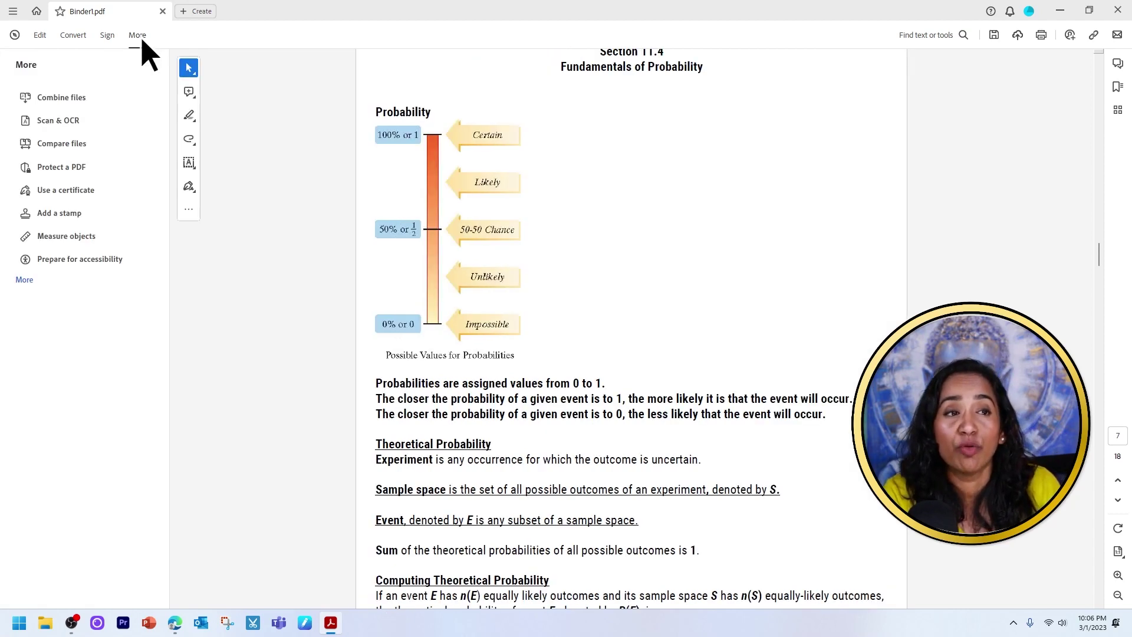
left_click(86, 98)
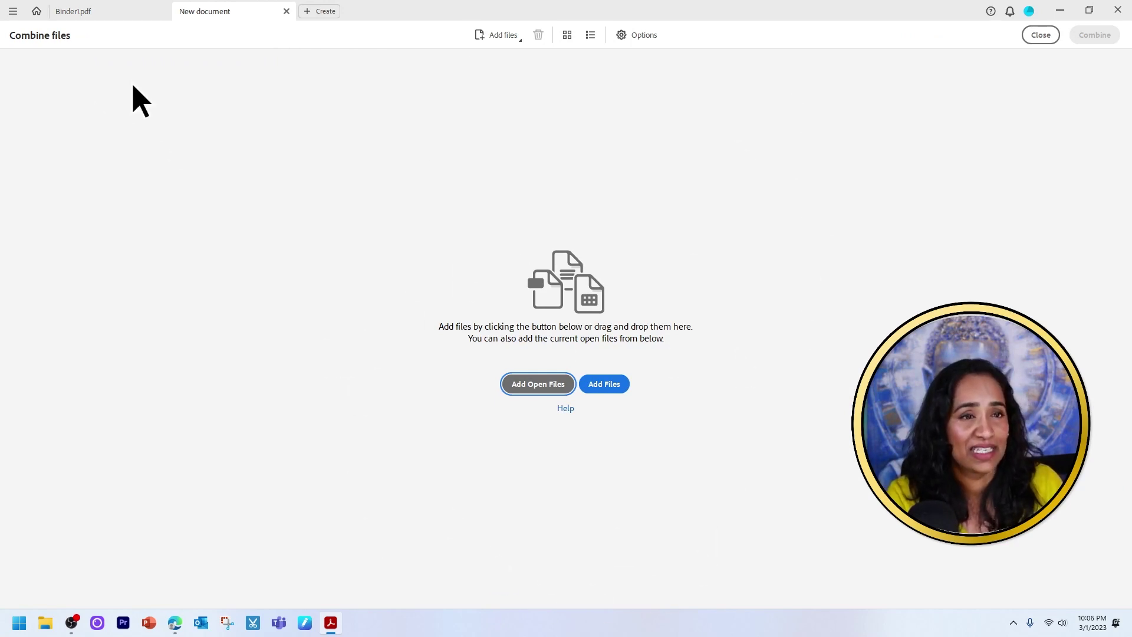
left_click(286, 11)
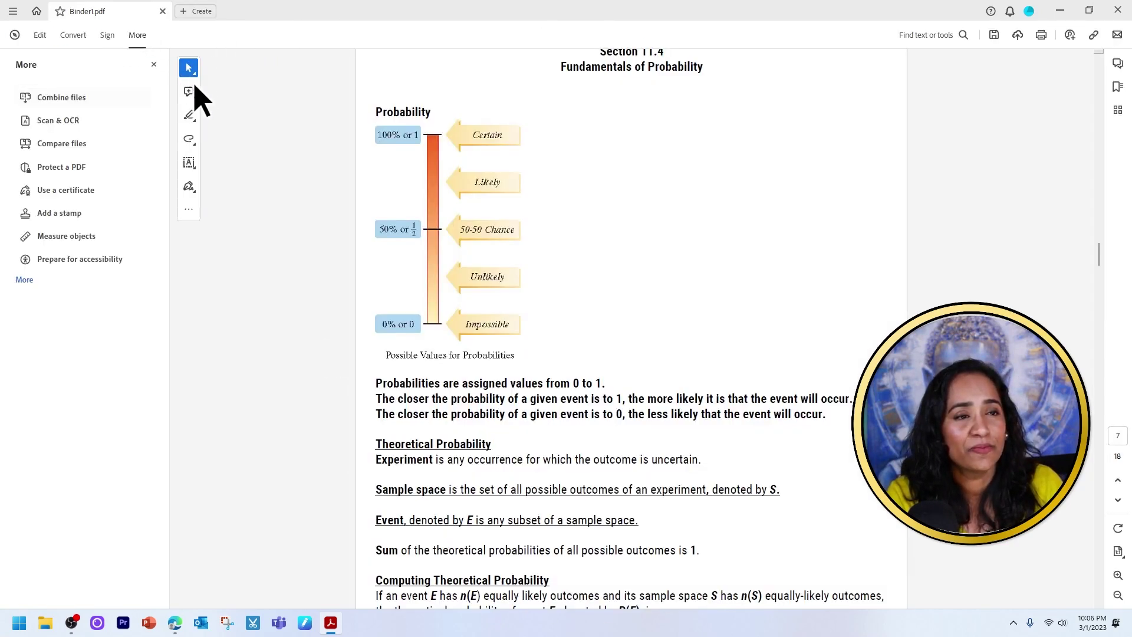
Step: Save the merged Binder1 document to the Desktop as Combine.pdf
left_click(13, 16)
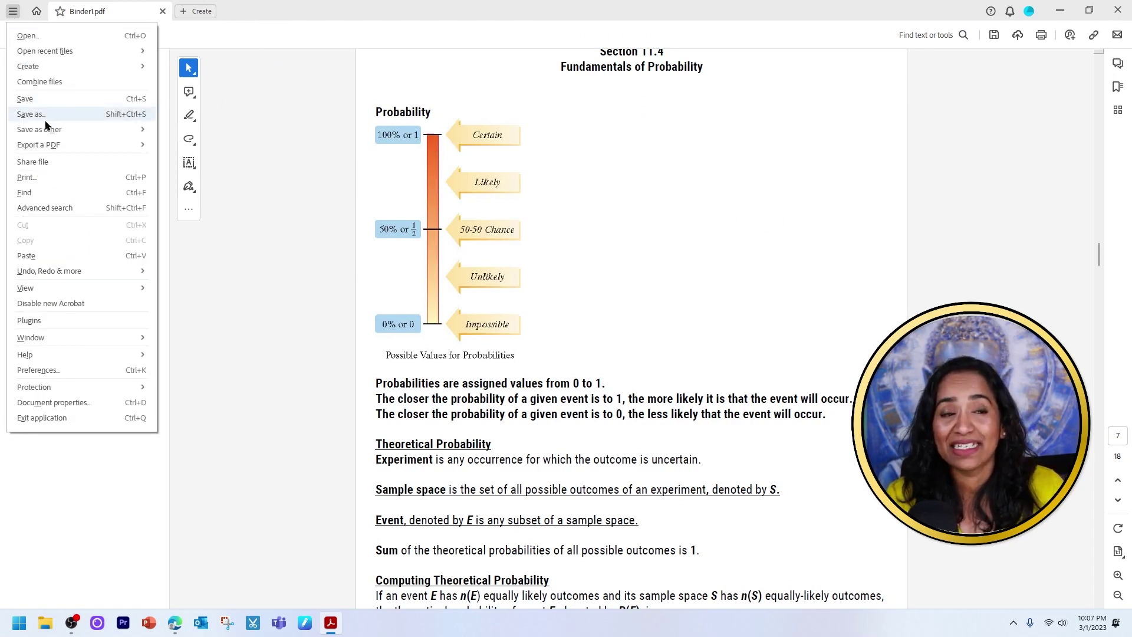
left_click(35, 115)
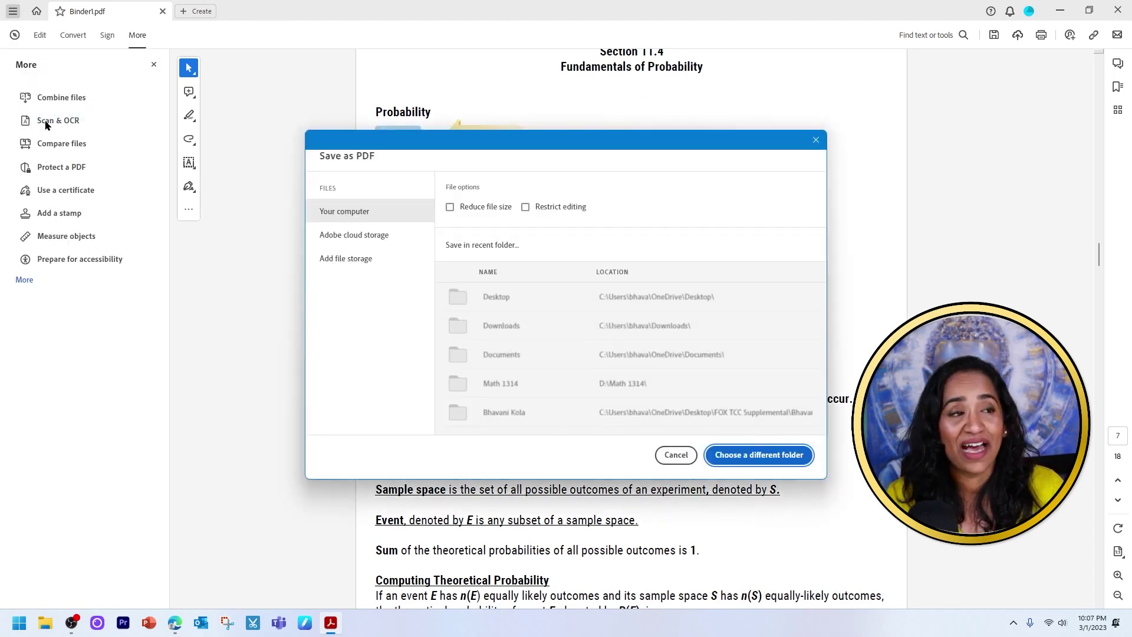
left_click(534, 303)
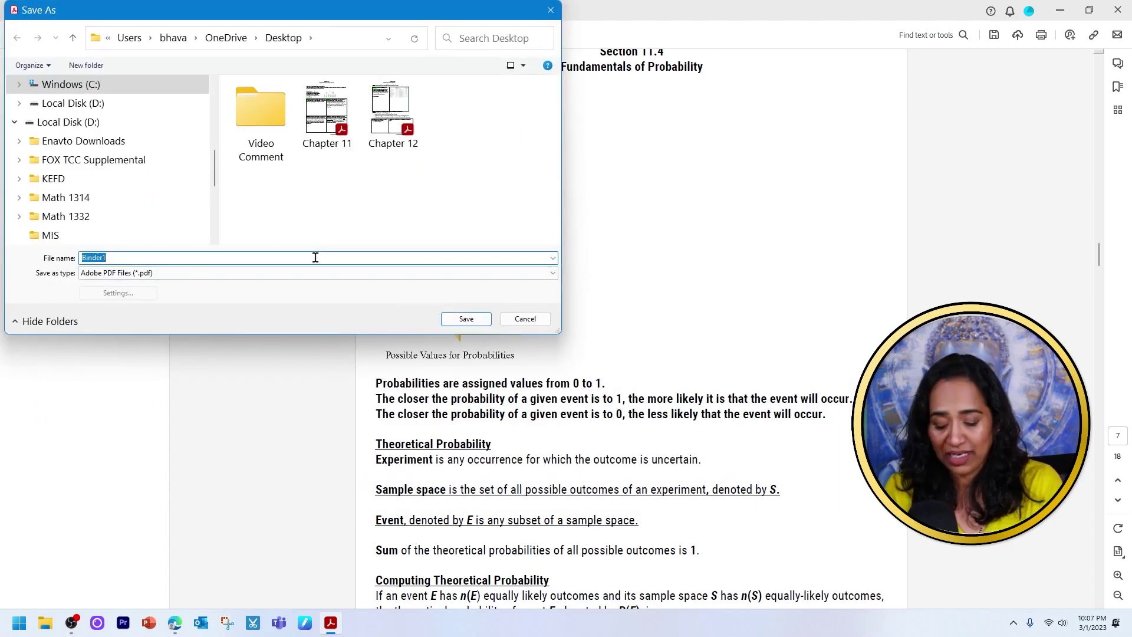
type("Combine")
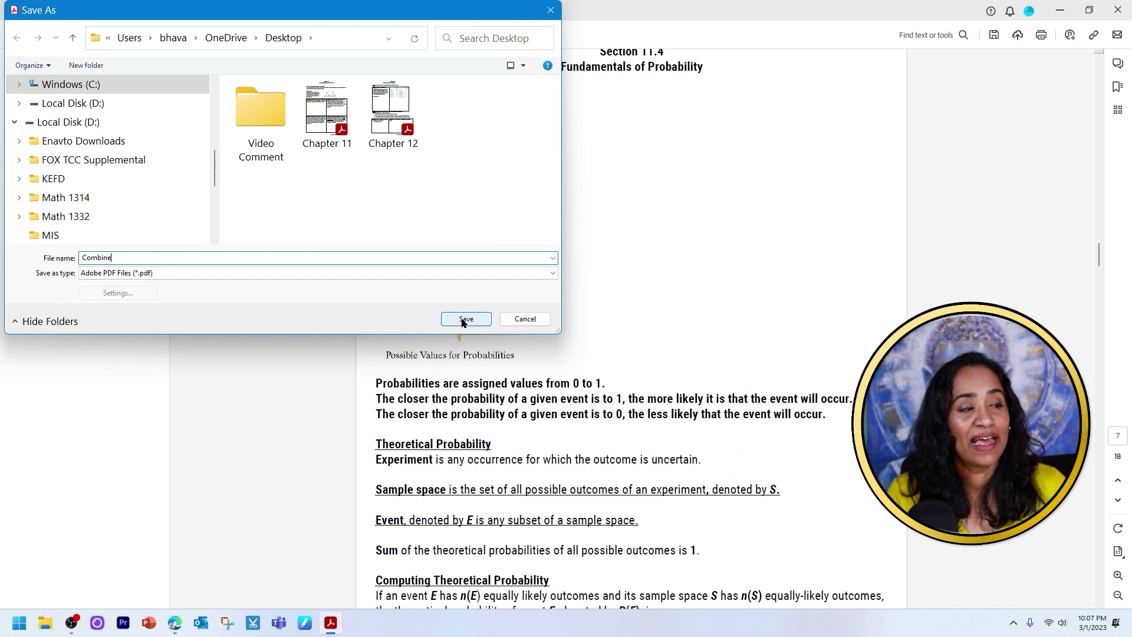
left_click(465, 319)
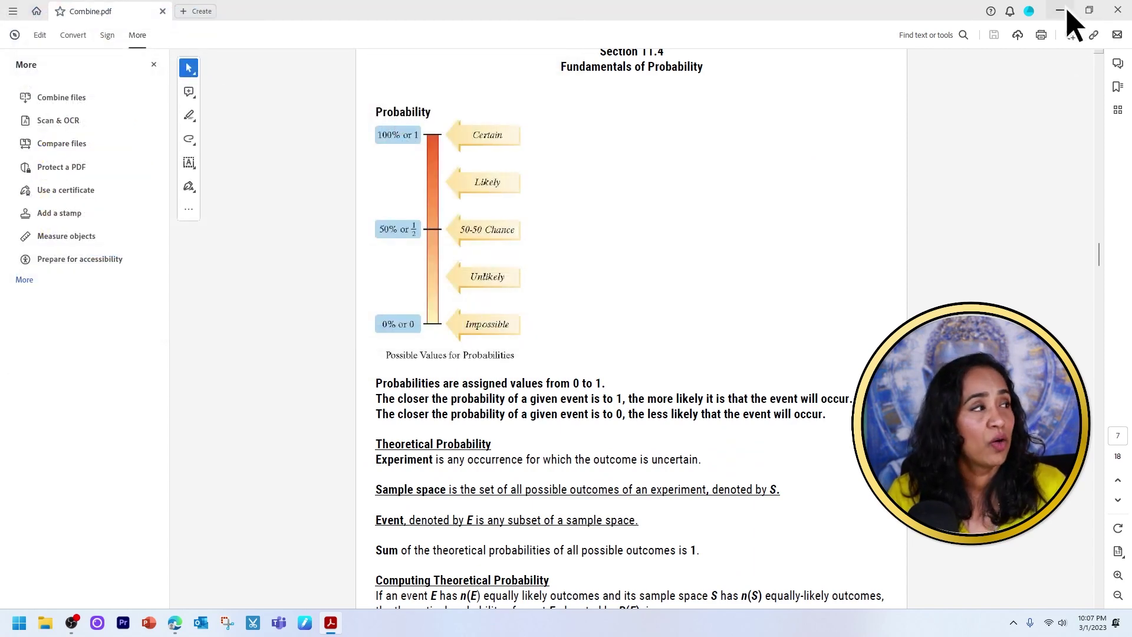
left_click(1088, 10)
Step: Reopen Combine.pdf from the desktop and scroll through its merged pages
left_click(973, 79)
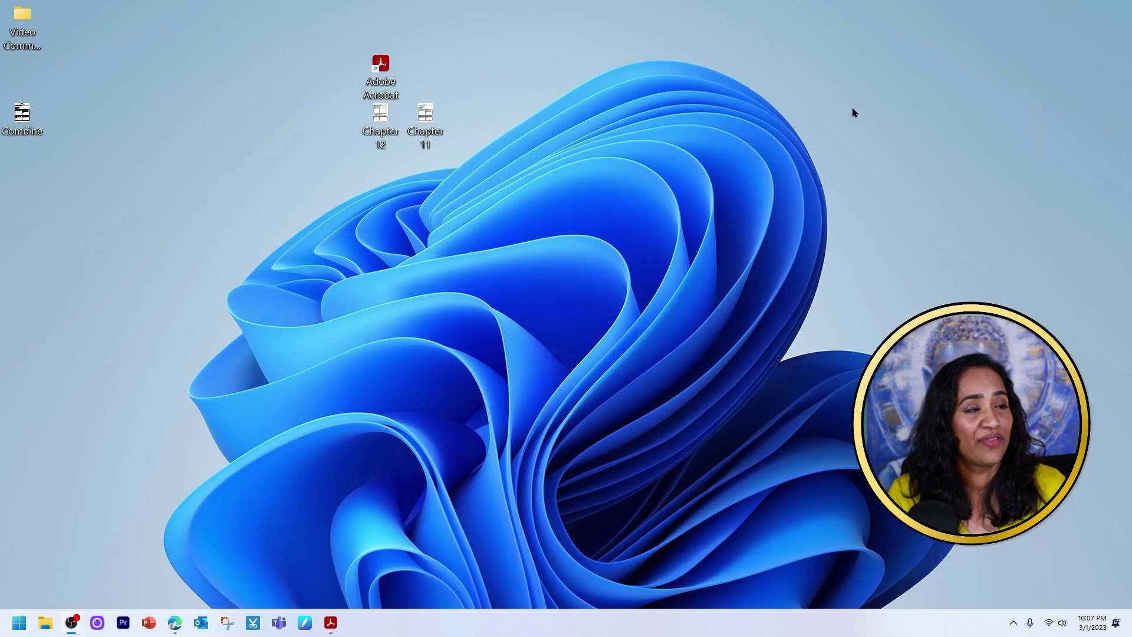
double_click(24, 125)
scroll(802, 318, "down", 10)
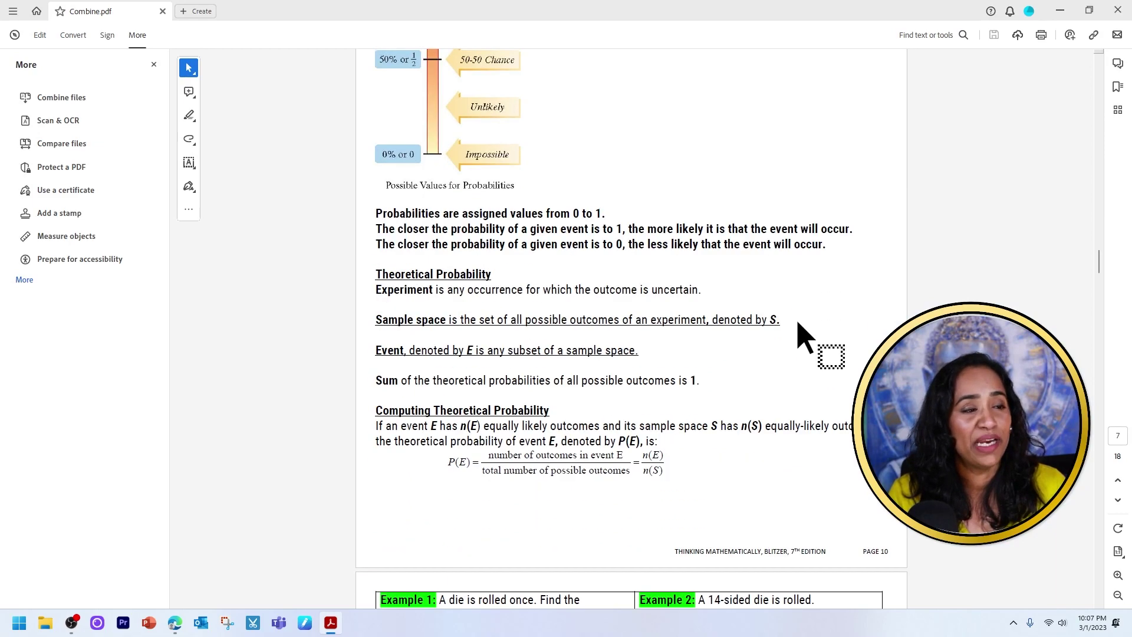
scroll(819, 370, "down", 18)
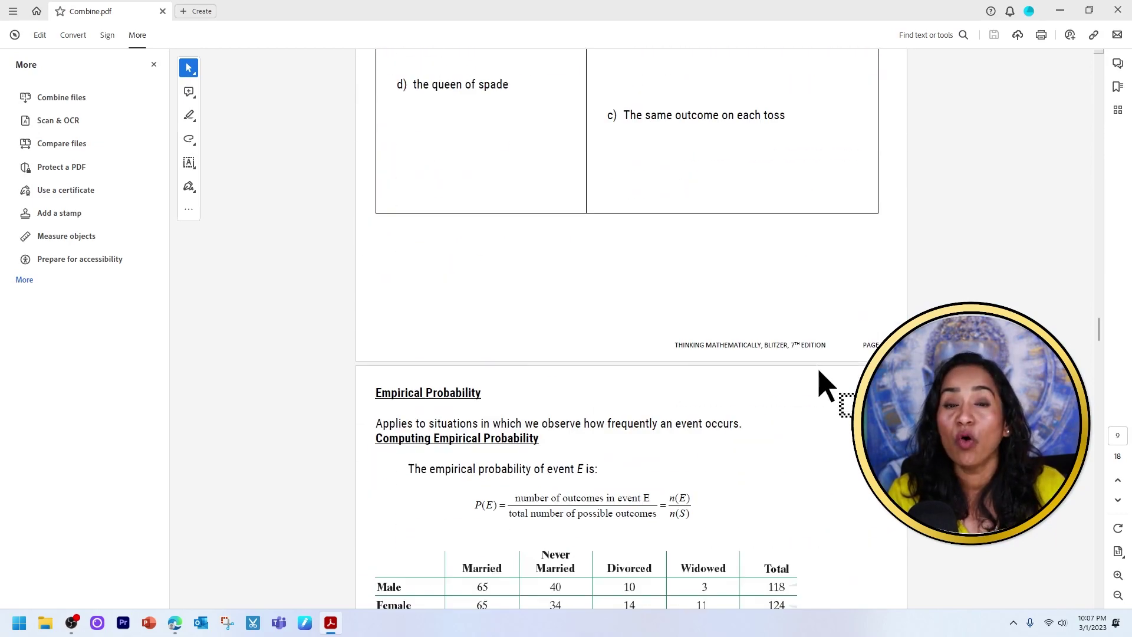
scroll(830, 399, "down", 20)
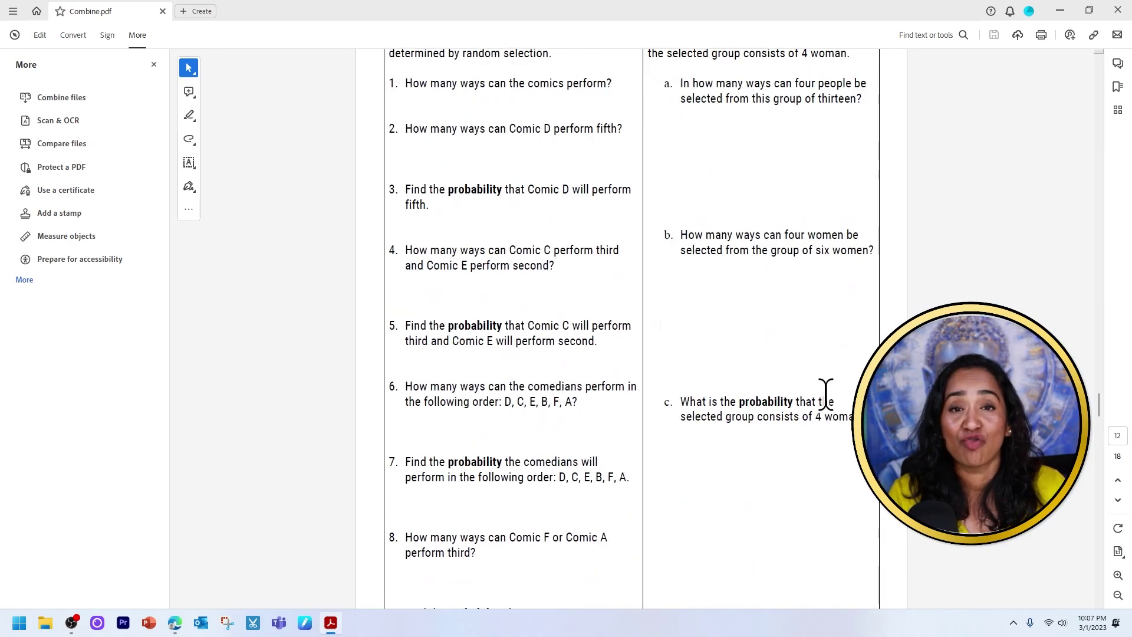
scroll(825, 407, "down", 7)
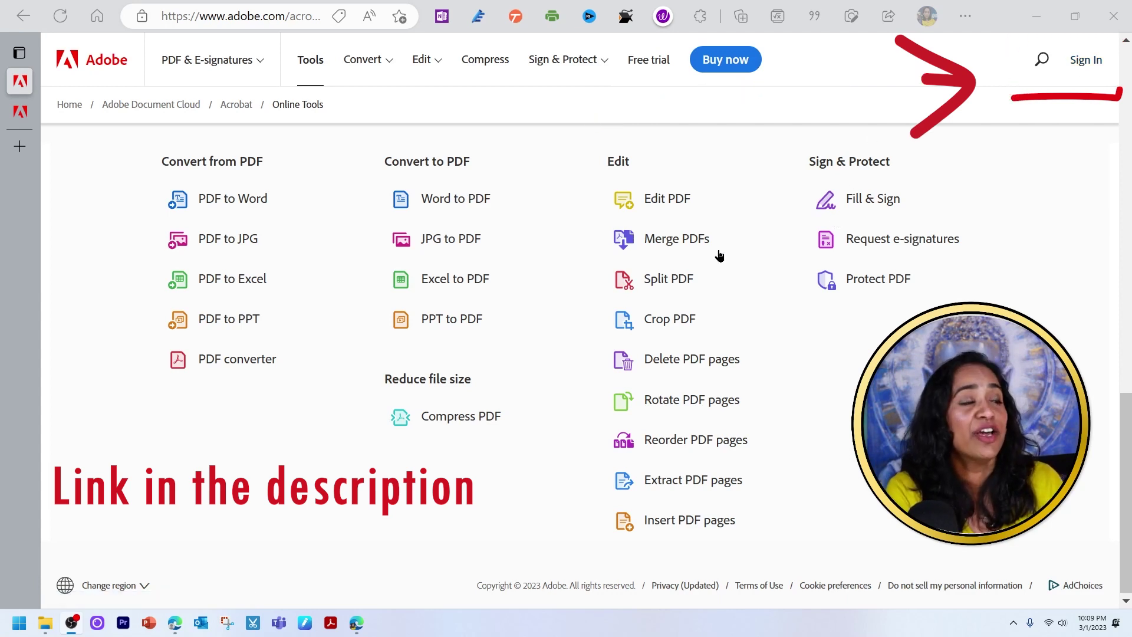
Step: In the online Merge PDFs tool, upload Chapter 11 and Chapter 12 from the Desktop
left_click(695, 245)
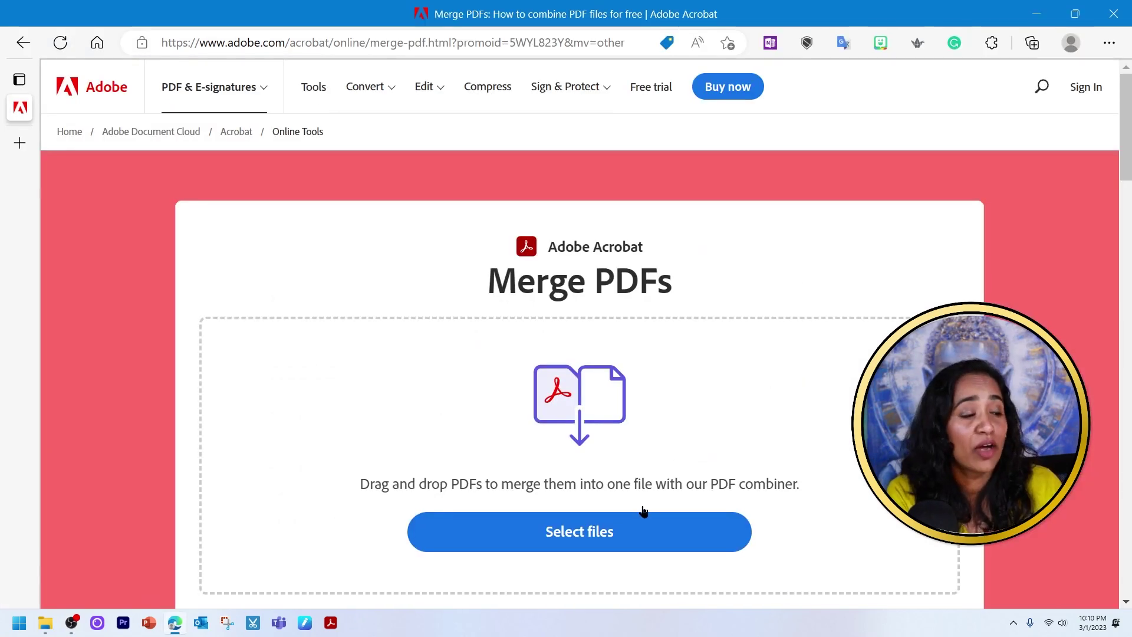
left_click(607, 539)
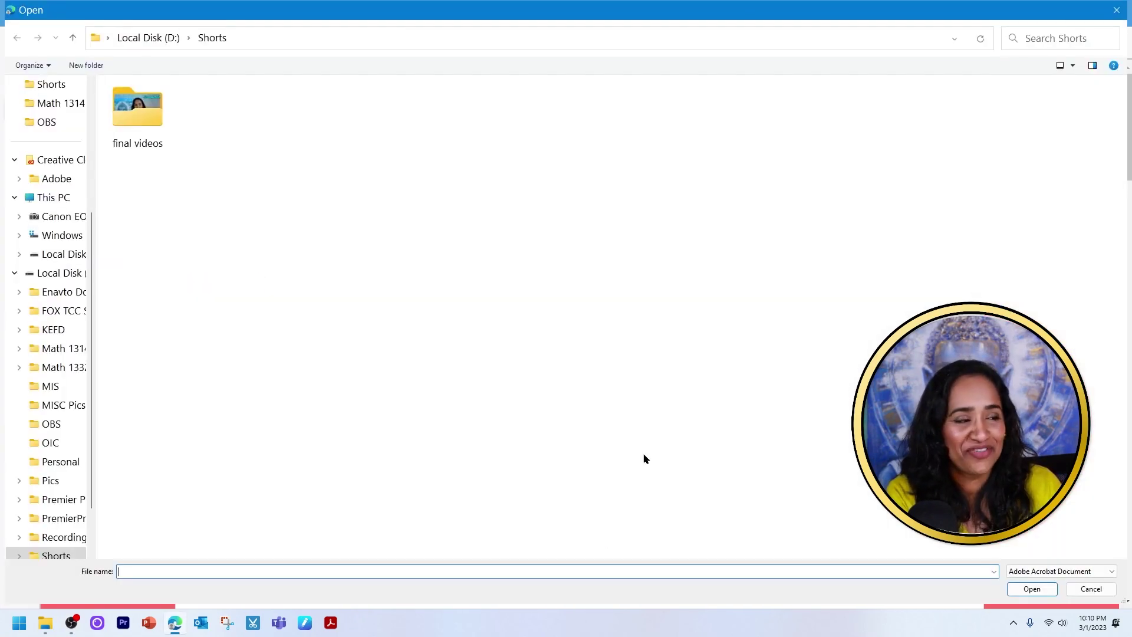
scroll(68, 182, "up", 2)
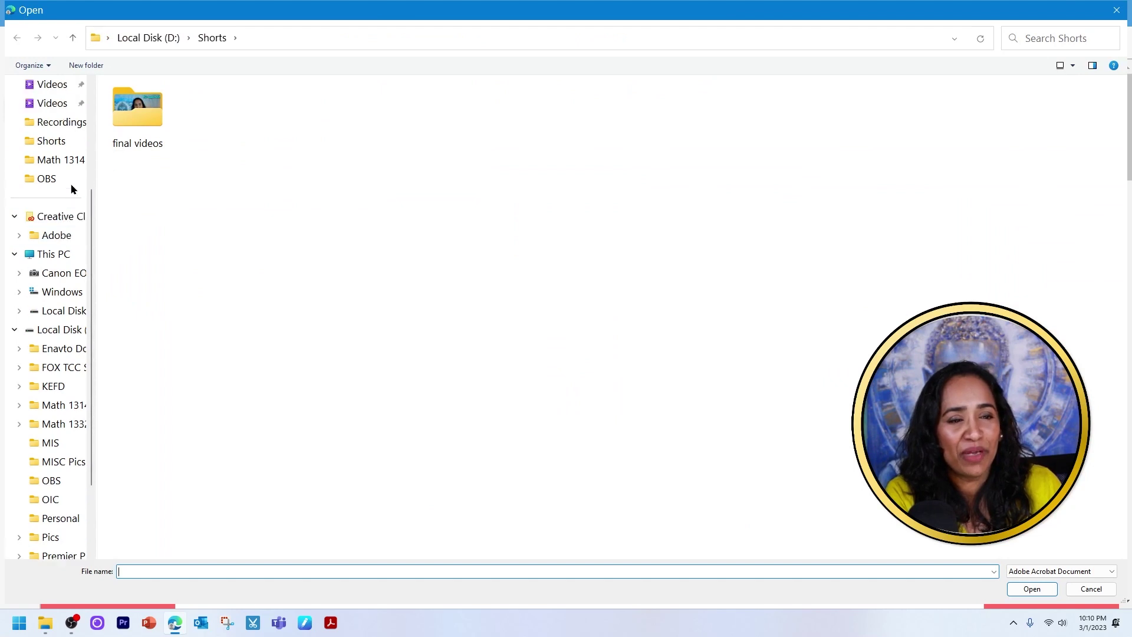
scroll(62, 160, "up", 2)
left_click(26, 124)
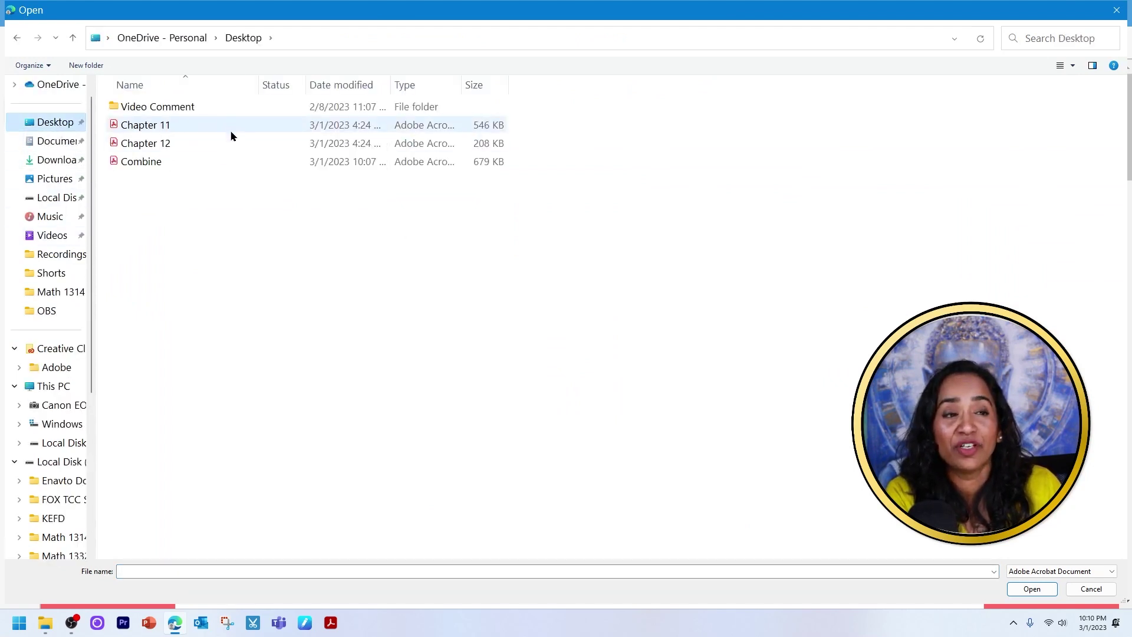
left_click_drag(231, 125, 220, 154)
left_click(1035, 594)
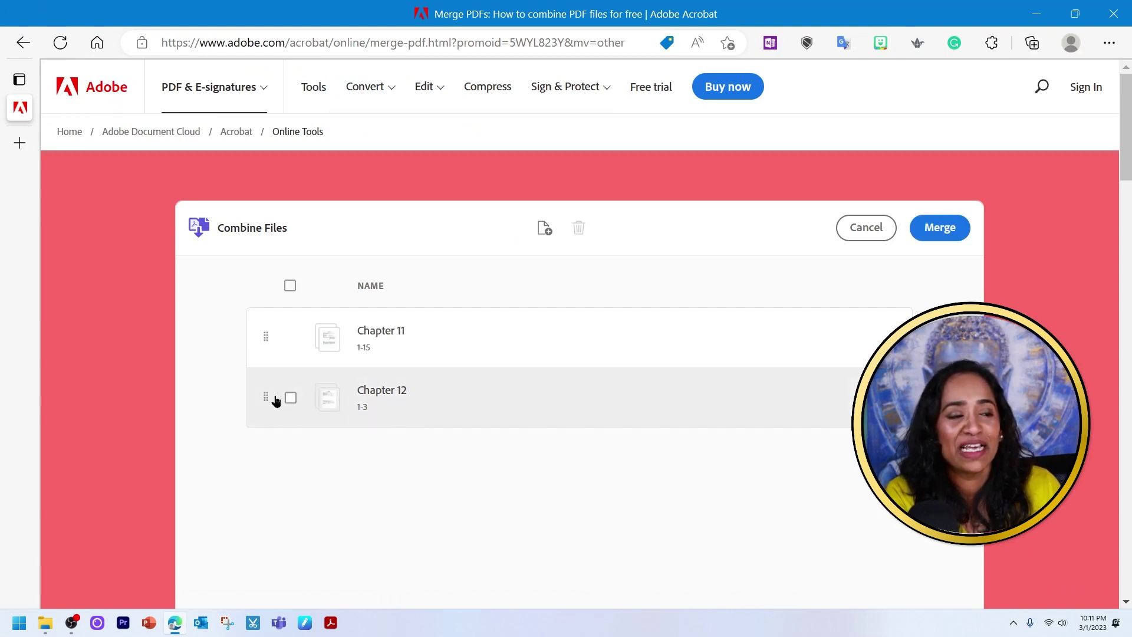
Step: Drag Chapter 12 above Chapter 11 in the online Combine Files list
left_click_drag(265, 395, 277, 301)
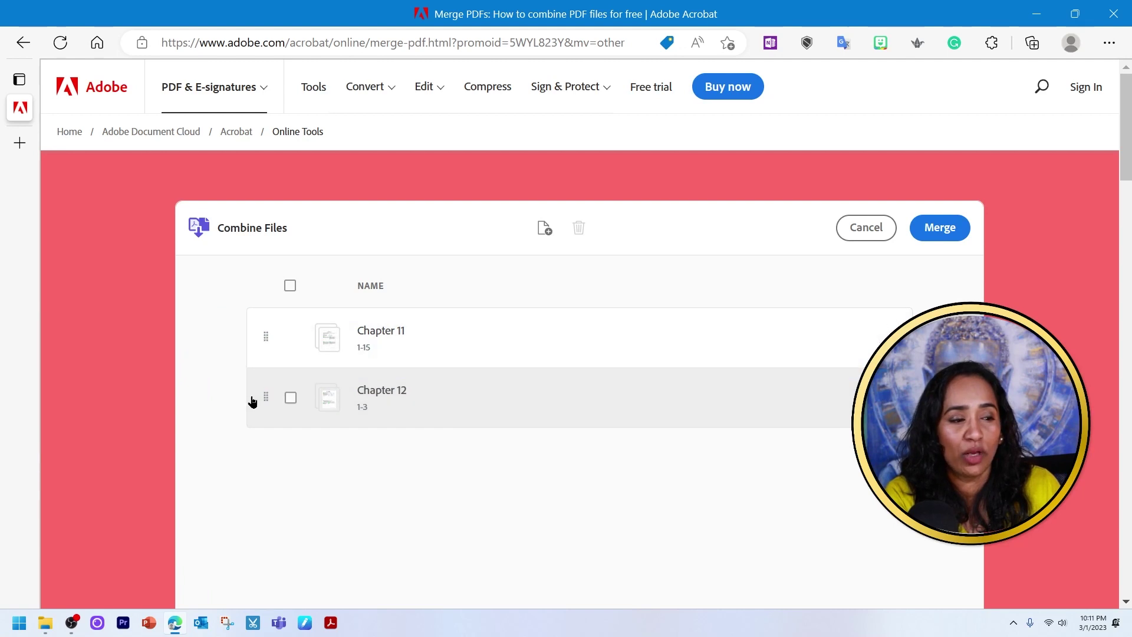
left_click_drag(254, 396, 263, 425)
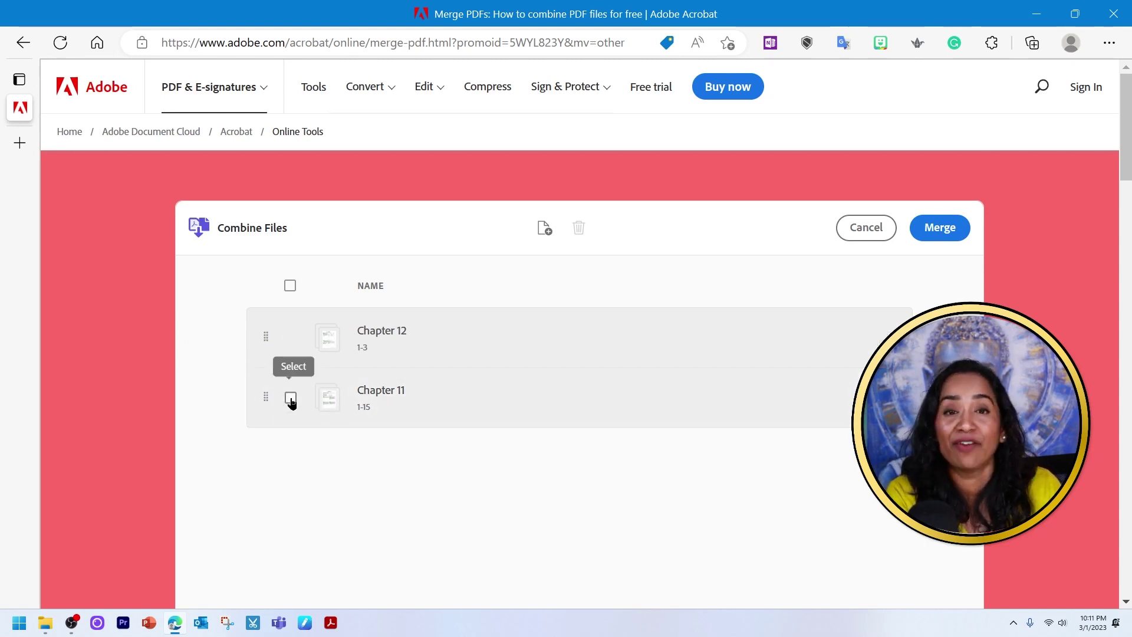
left_click(290, 398)
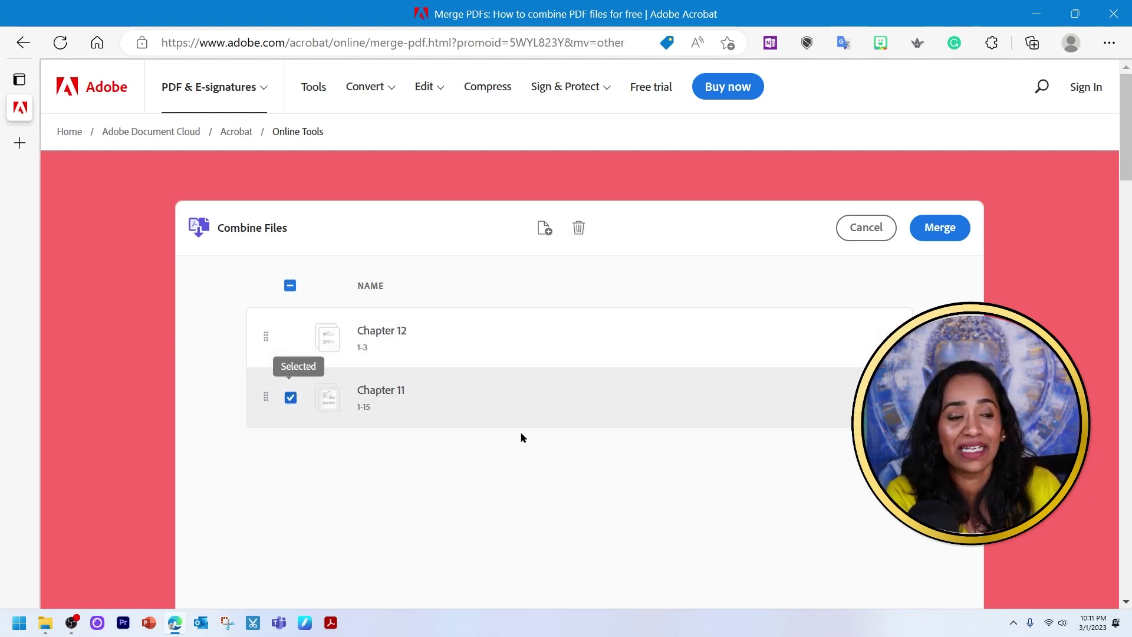
left_click(291, 399)
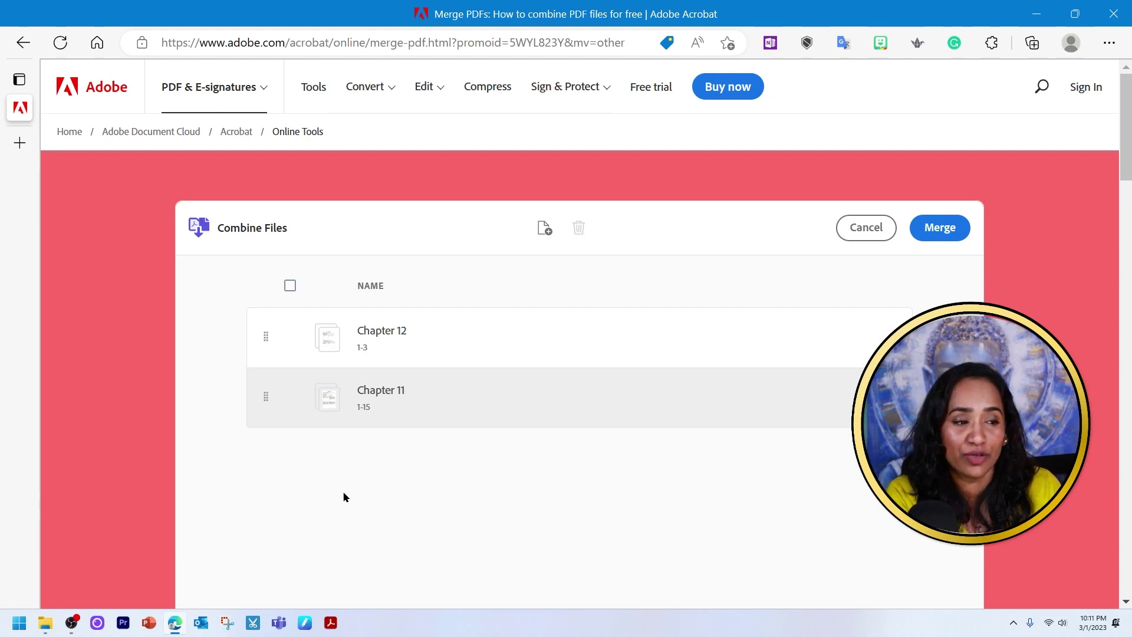
Step: Insert a second Chapter 11 at the top of the list, then merge all three files
left_click(544, 232)
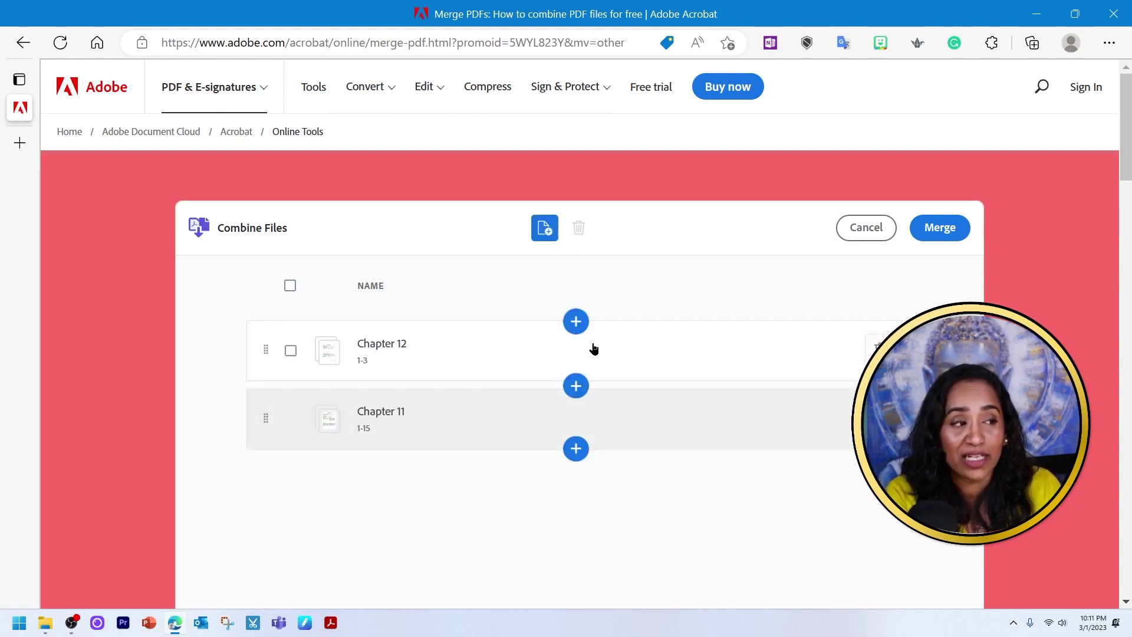
left_click(580, 323)
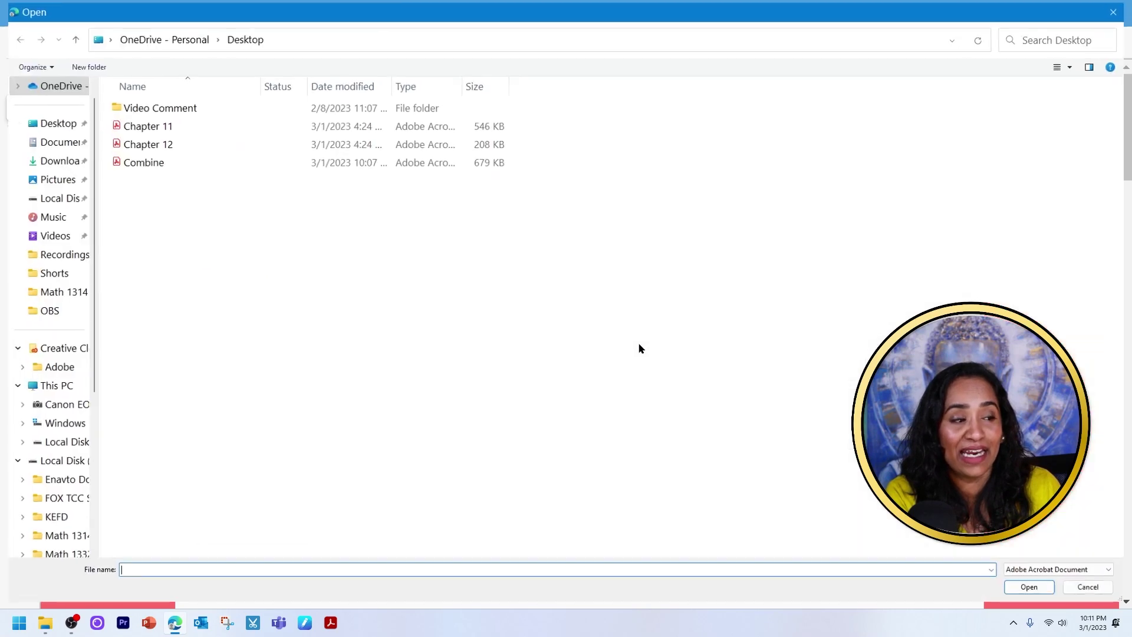
left_click(157, 126)
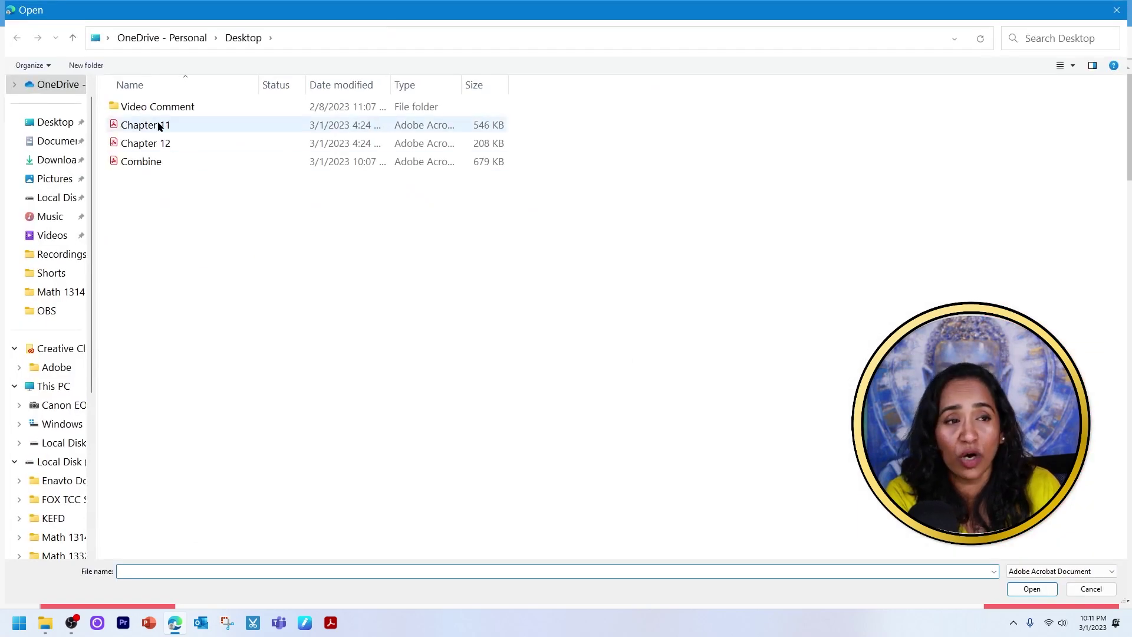
left_click(1020, 593)
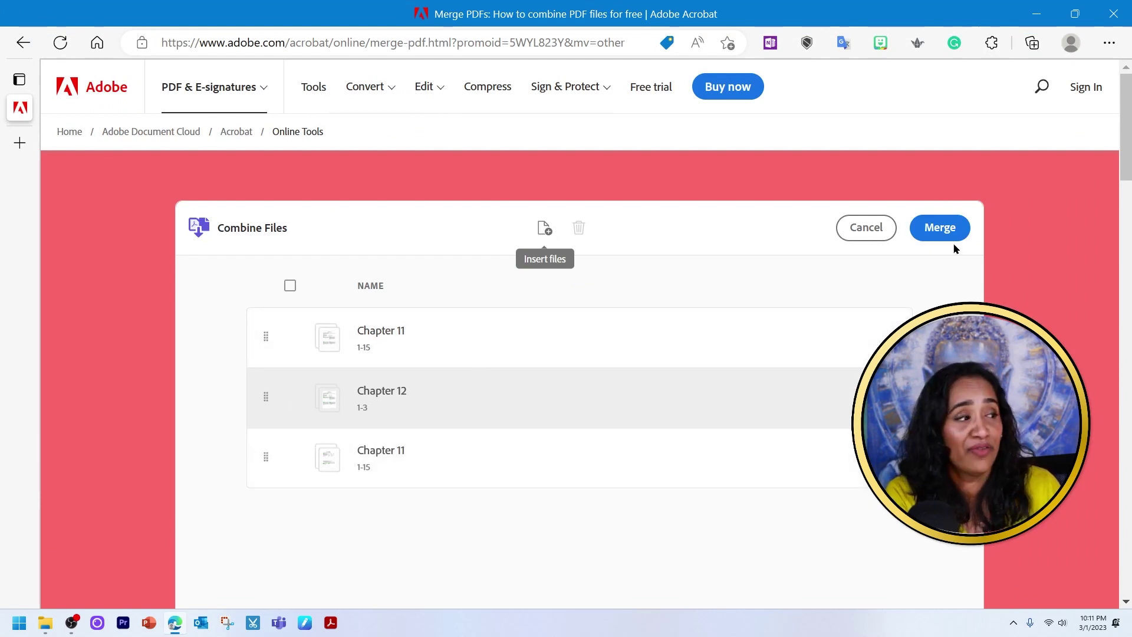
left_click(940, 228)
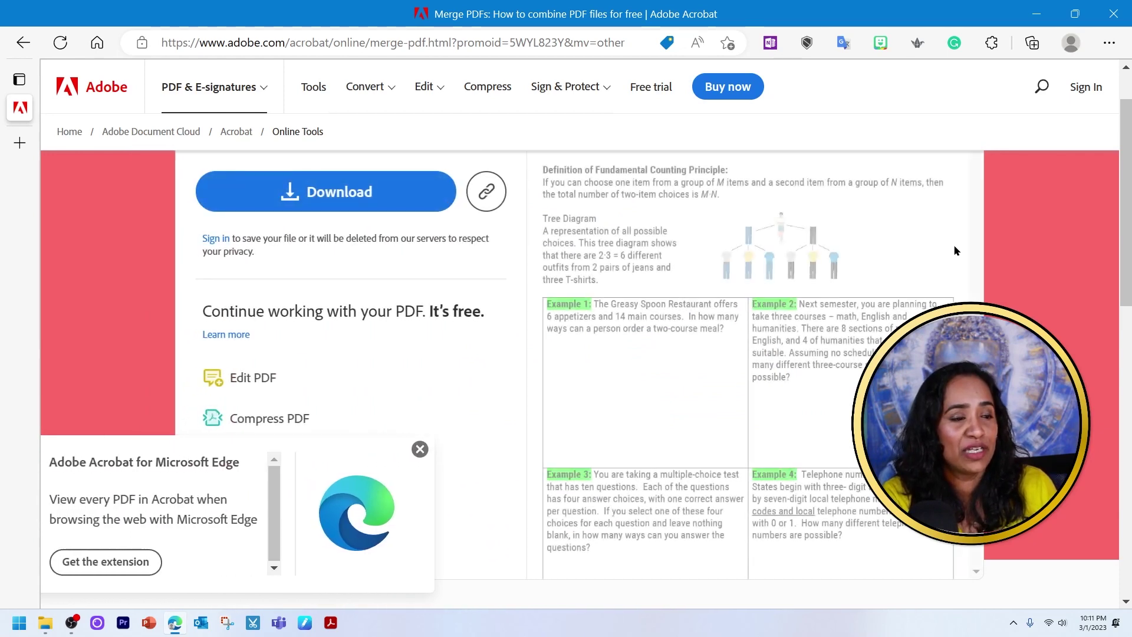
Step: Close the Edge extension popup and review the merged PDF's counting, probability and permutations pages
left_click(444, 449)
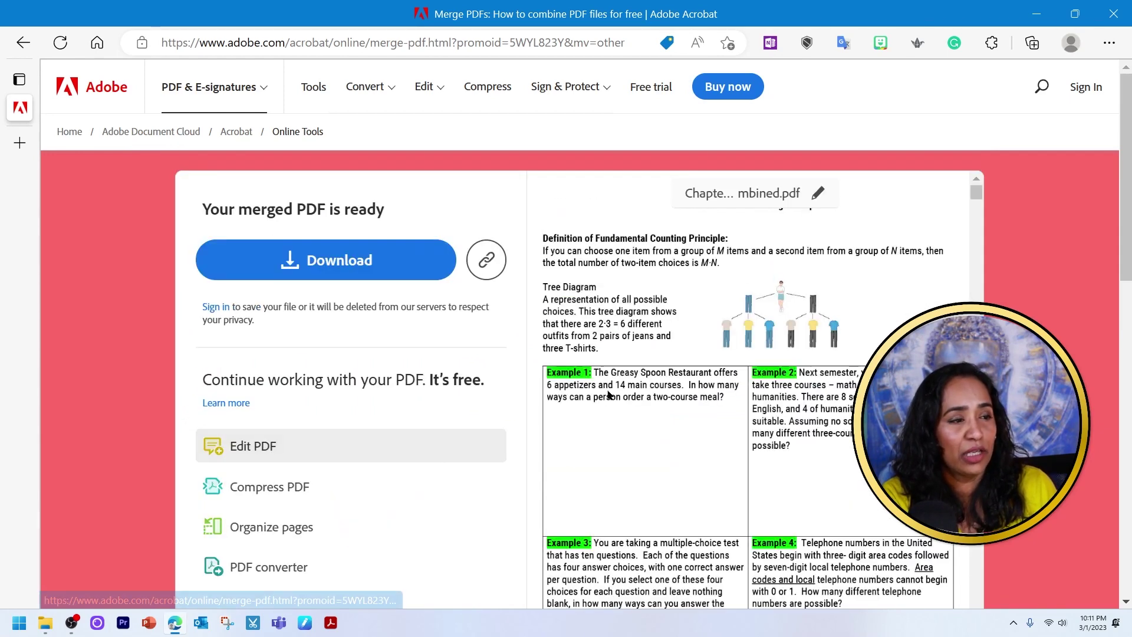
scroll(823, 288, "down", 20)
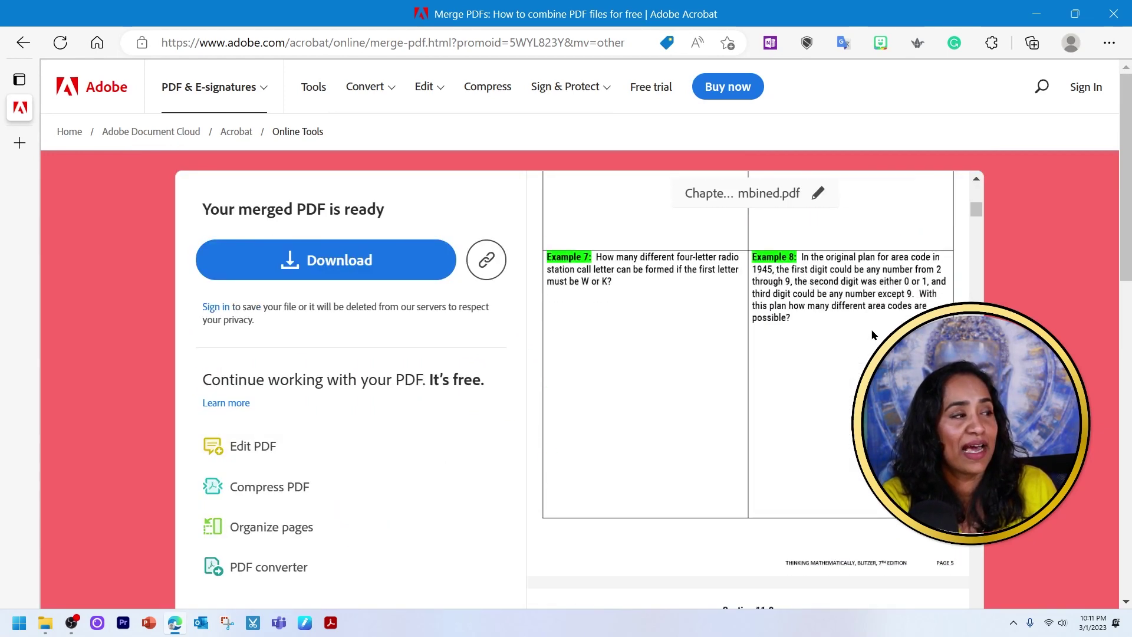
scroll(873, 334, "down", 20)
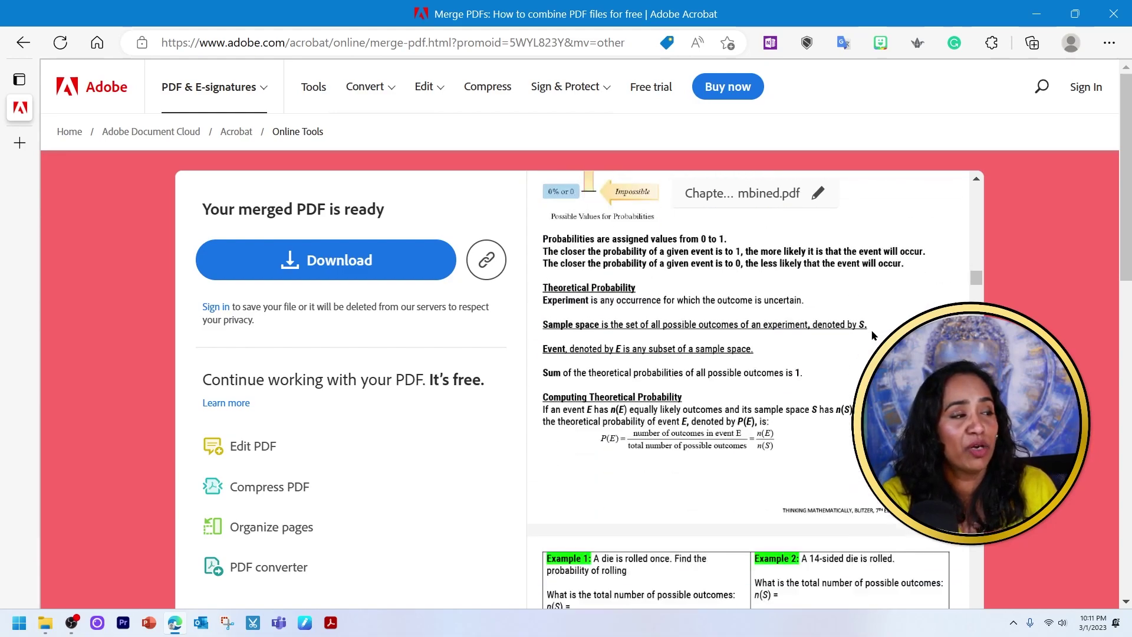
scroll(872, 334, "down", 20)
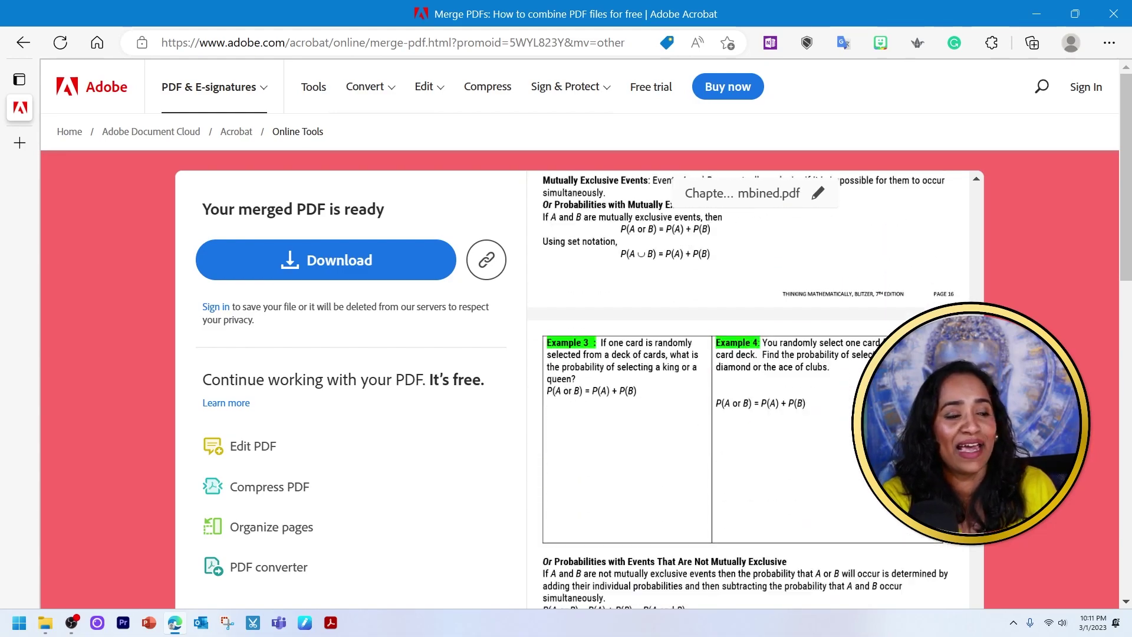
scroll(743, 389, "down", 20)
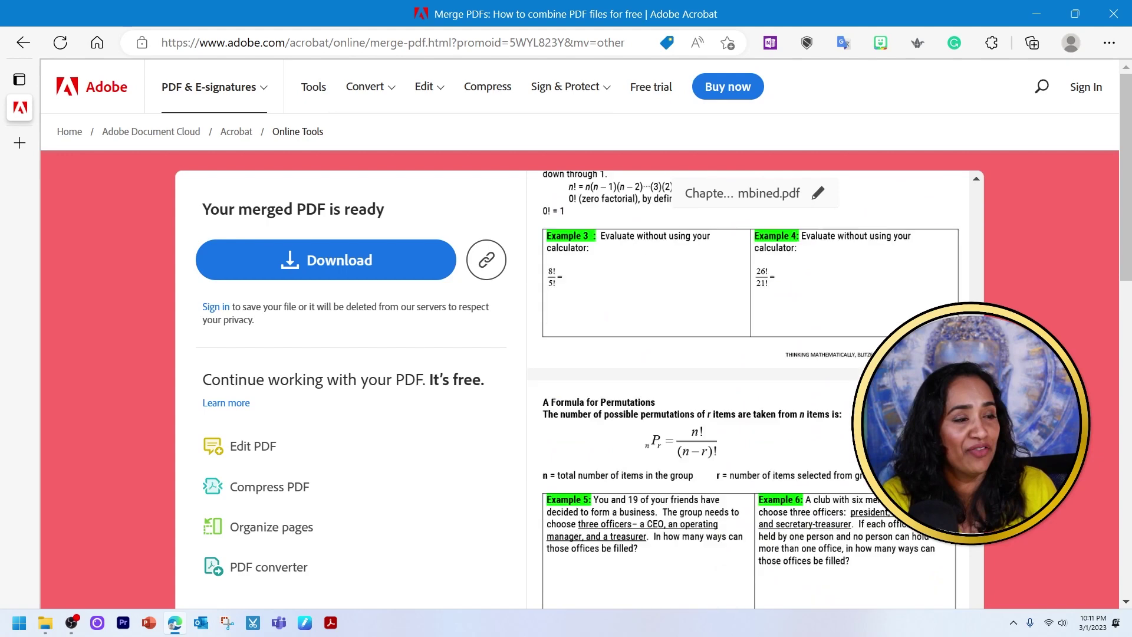